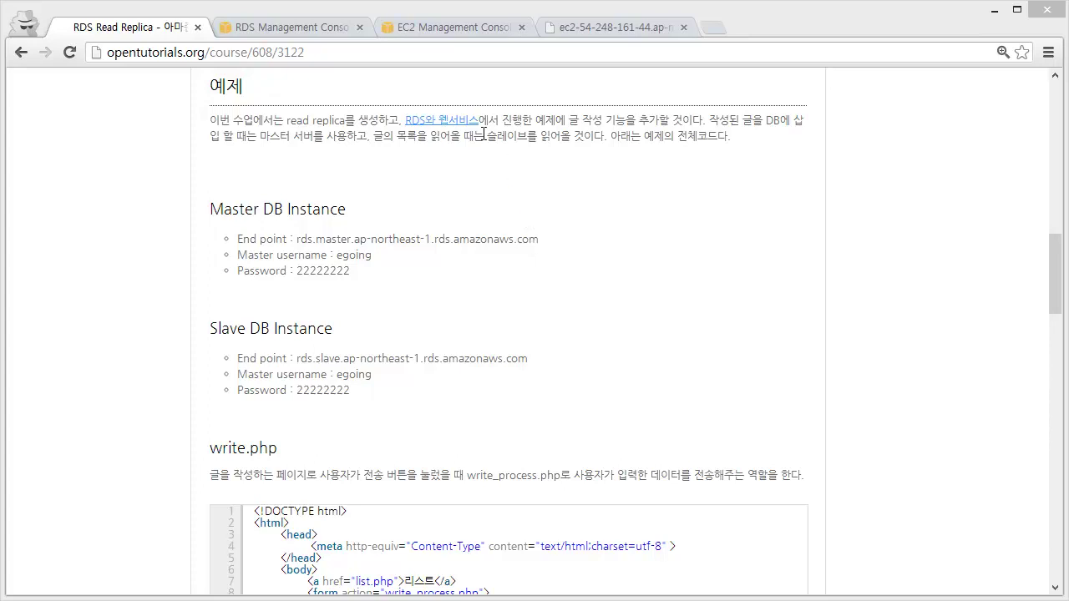
# Step: Connect to the rds EC2 instance with the browser-based Java SSH client from the EC2 Management Console
pyautogui.click(457, 29)
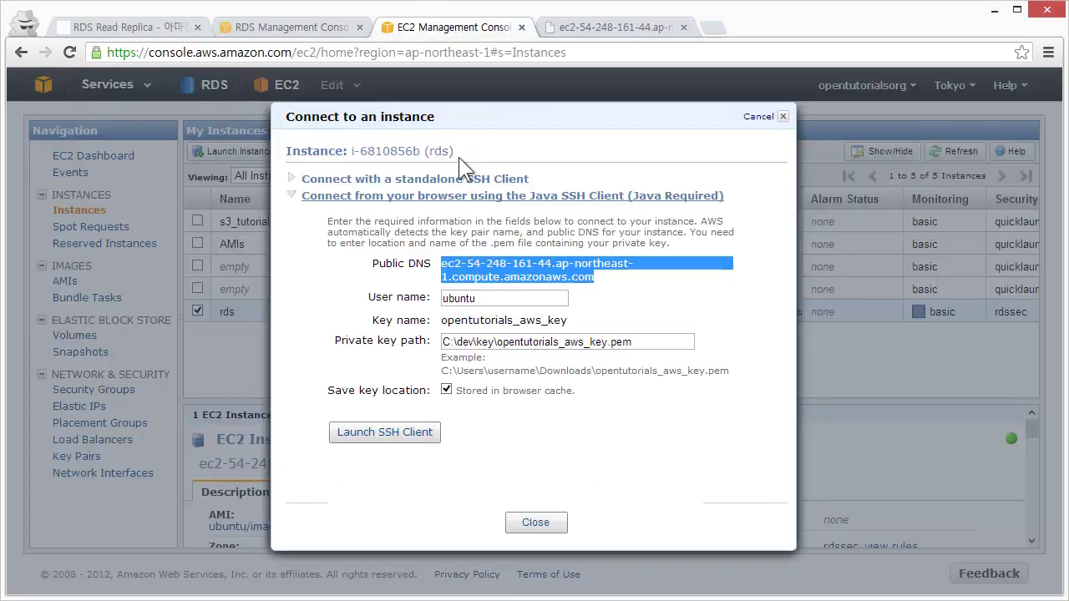
pyautogui.click(781, 116)
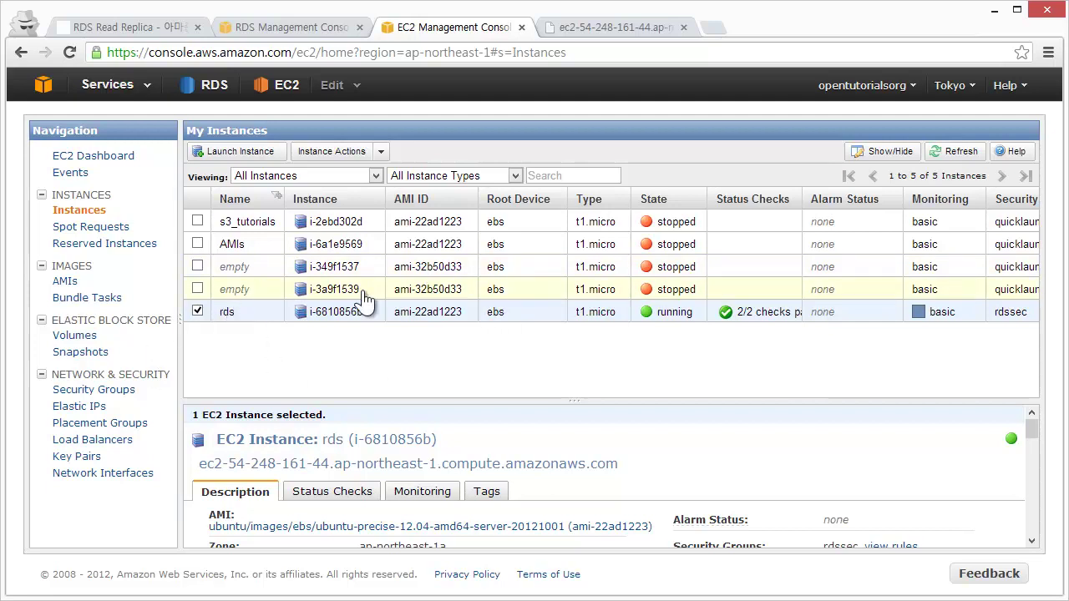
pyautogui.rightClick(548, 326)
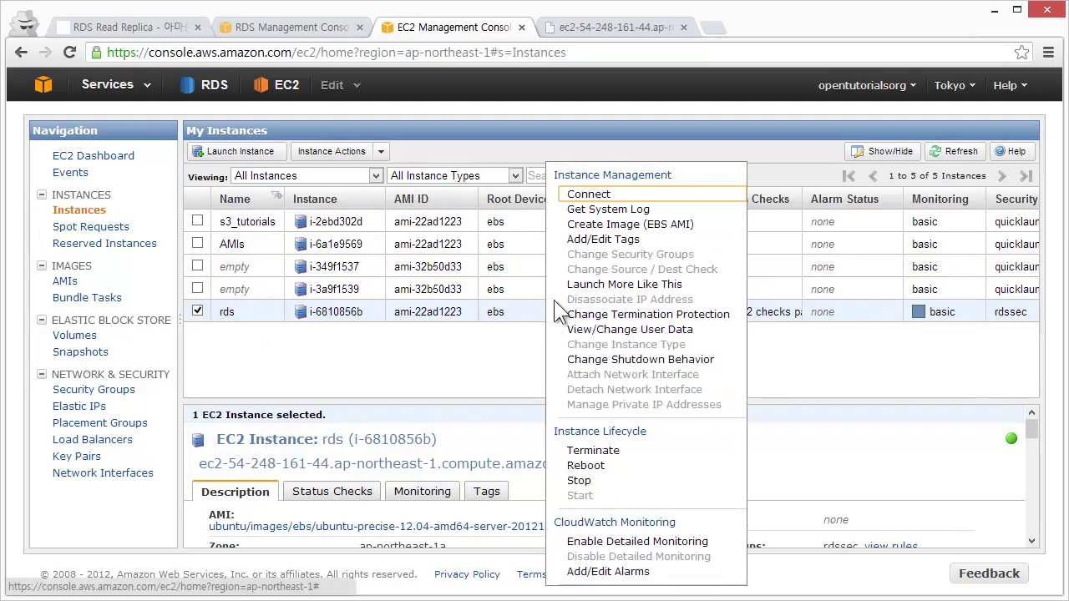
pyautogui.click(601, 198)
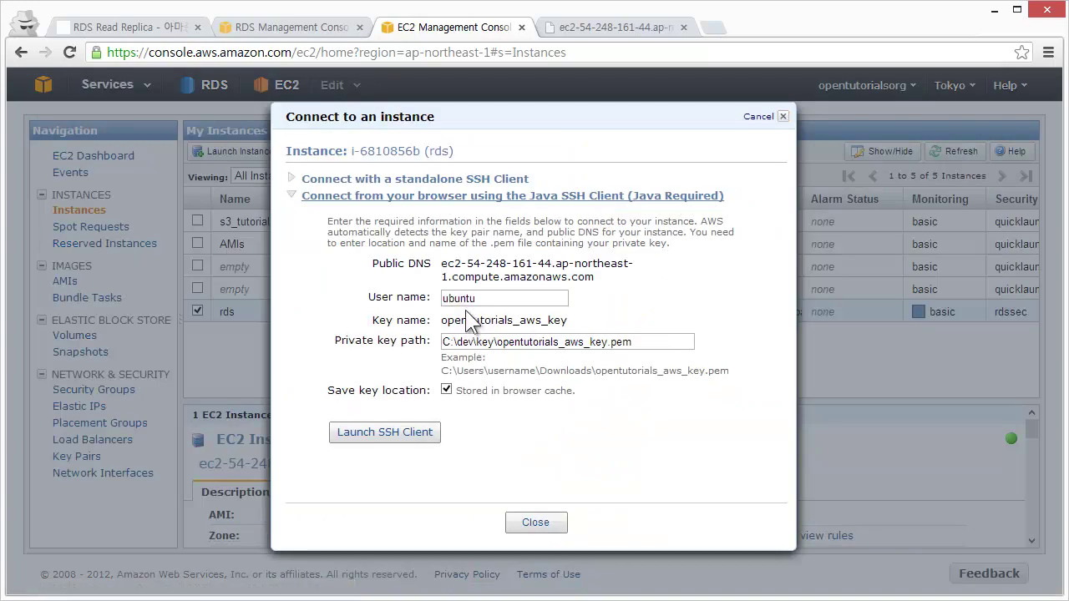
pyautogui.click(402, 435)
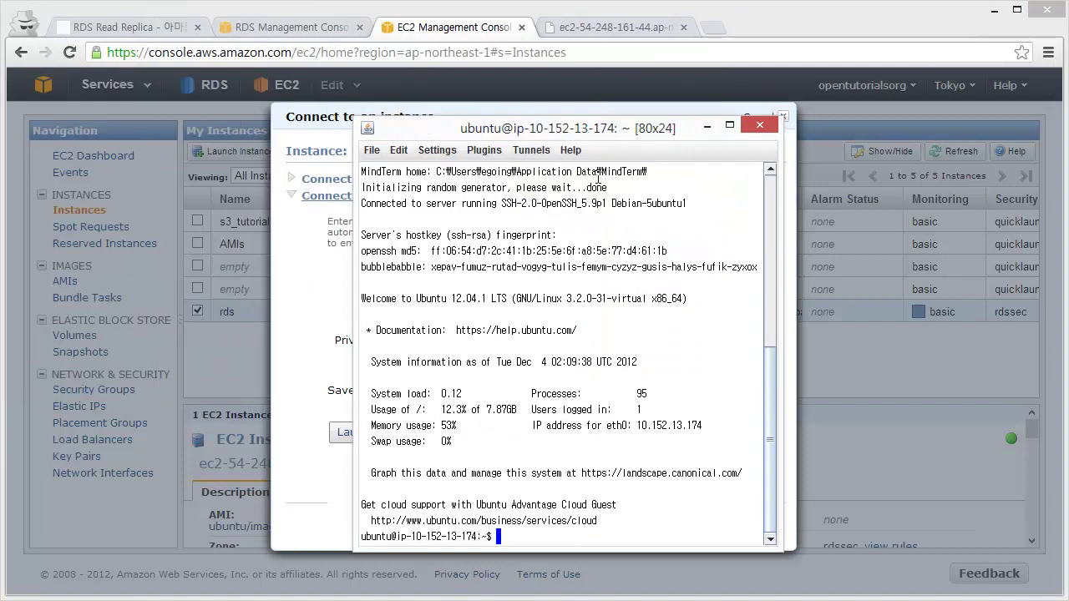
pyautogui.moveTo(596, 138); pyautogui.dragTo(576, 112)
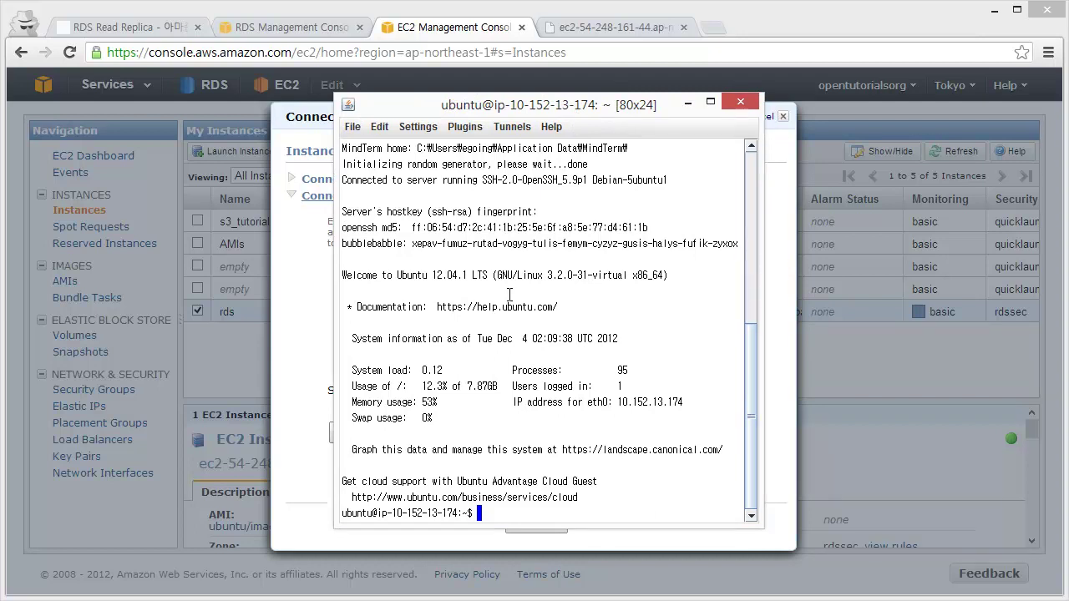
# Step: Change to the root directory / in the SSH terminal and clear the screen
pyautogui.write('cd /')
pyautogui.press('Return')
pyautogui.hotkey('ctrl', 'l')
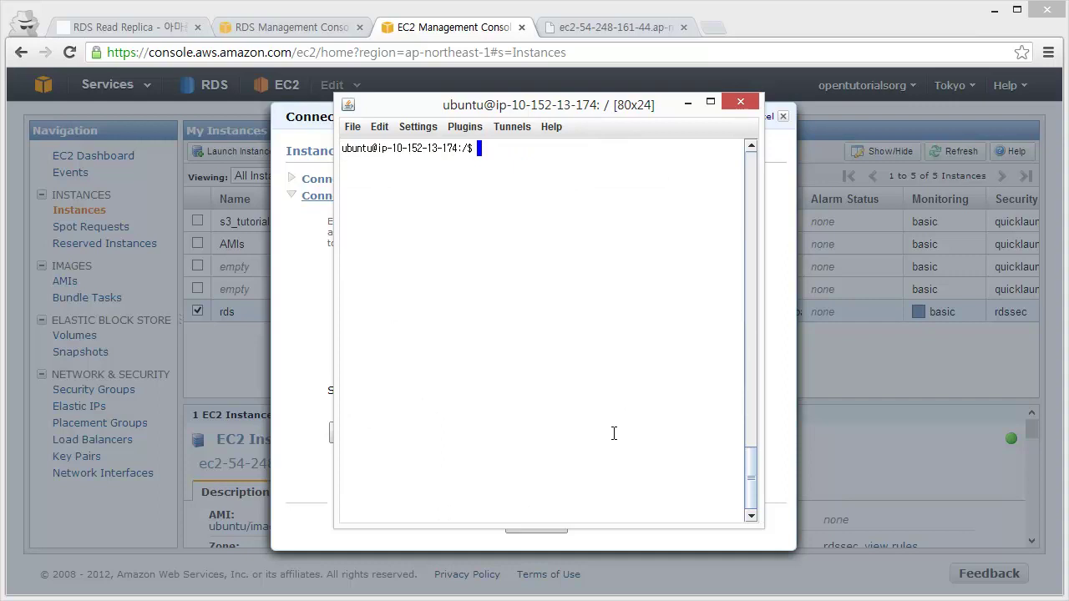
# Step: Open /var/www/list.php in vi with sudo, enter insert mode, and switch to the RDS Read Replica tutorial page
pyautogui.write('sudo')
pyautogui.write('vi  /var/www/list.php')
pyautogui.press('Return')
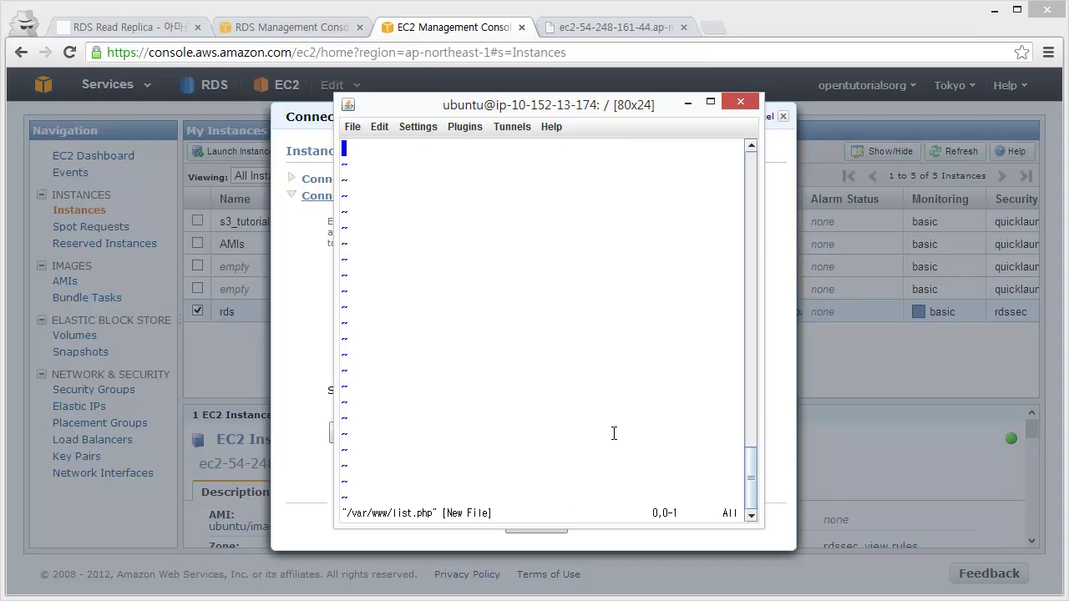
pyautogui.press('i')
pyautogui.click(162, 29)
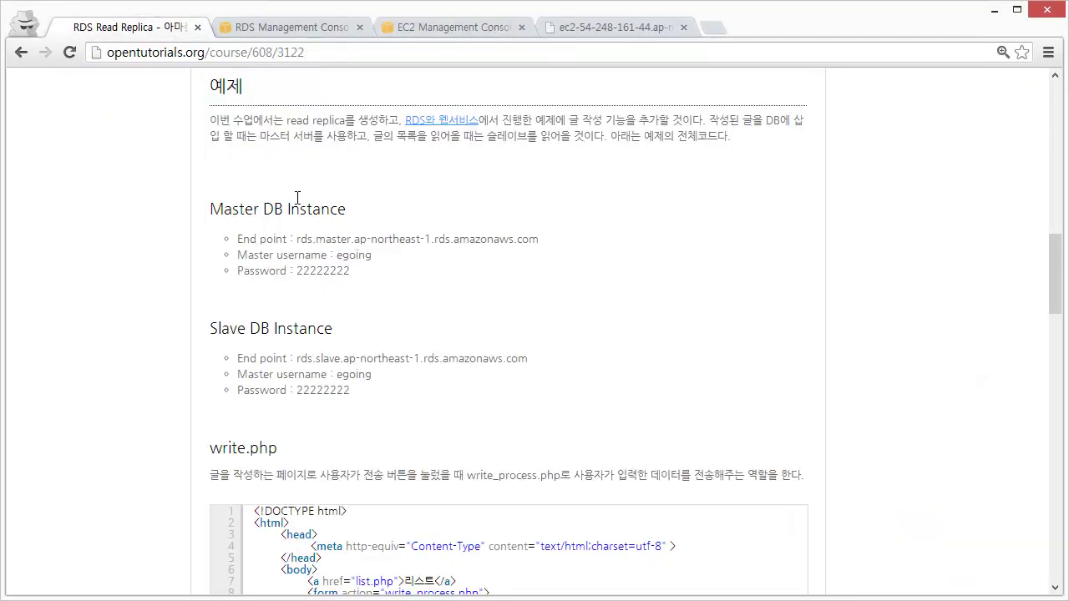
pyautogui.scroll(-4, 317, 283)
pyautogui.moveTo(253, 177); pyautogui.dragTo(313, 420)
pyautogui.rightClick(345, 279)
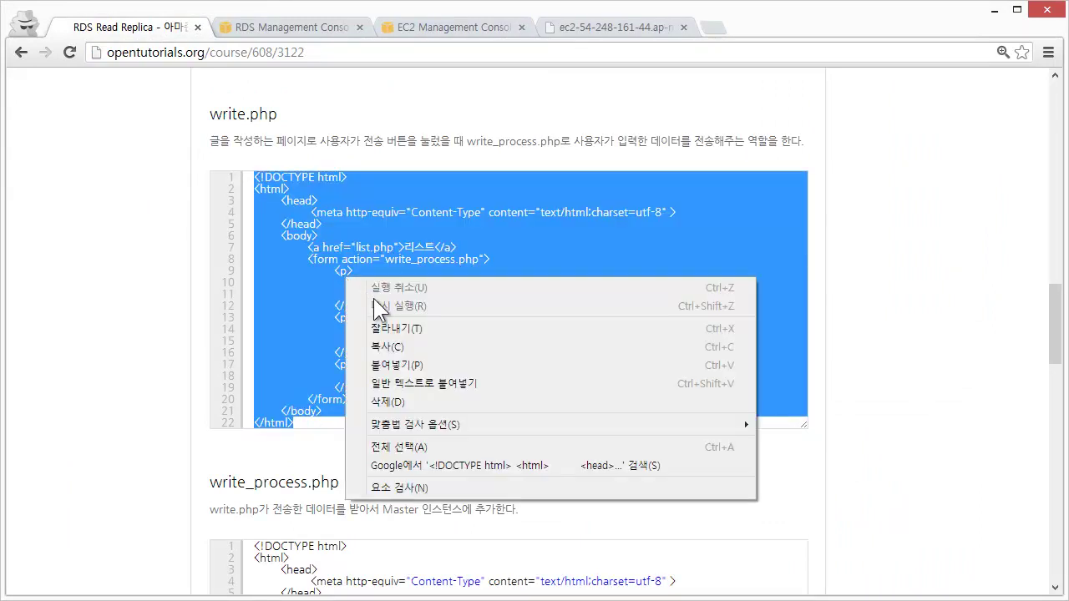
pyautogui.click(398, 340)
# Step: Copy the complete list.php source code from the tutorial page
pyautogui.scroll(-5, 394, 357)
pyautogui.scroll(-4, 394, 356)
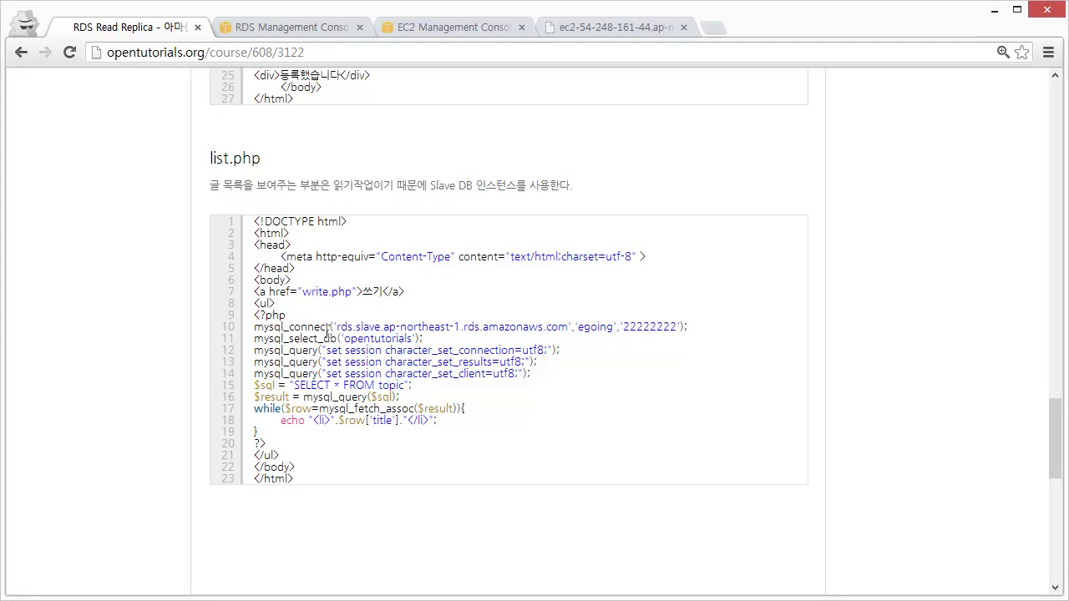
pyautogui.tripleClick(326, 327)
pyautogui.tripleClick(327, 350)
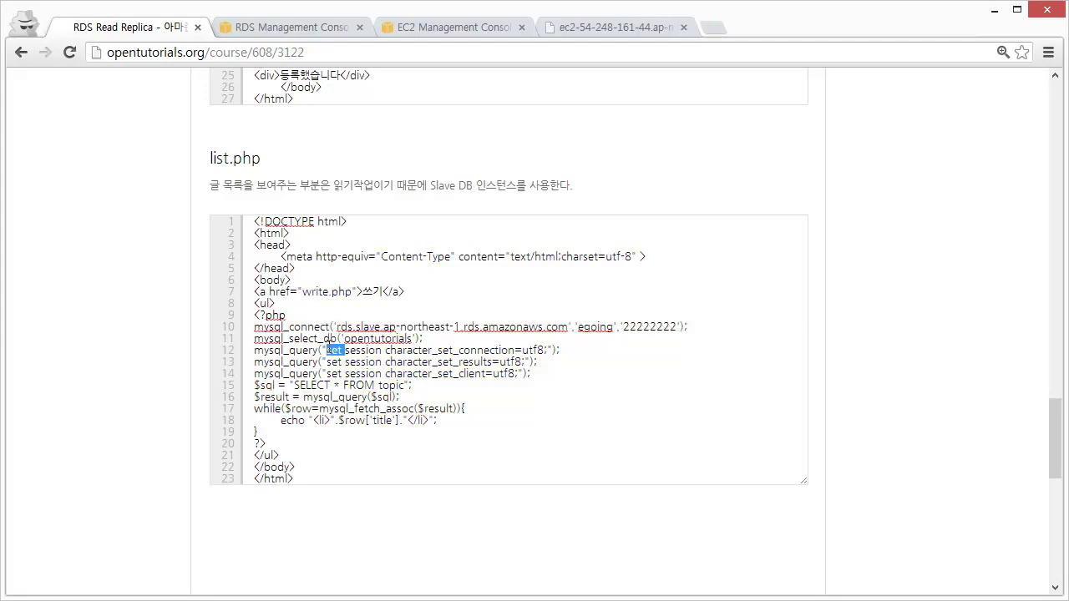
pyautogui.tripleClick(321, 316)
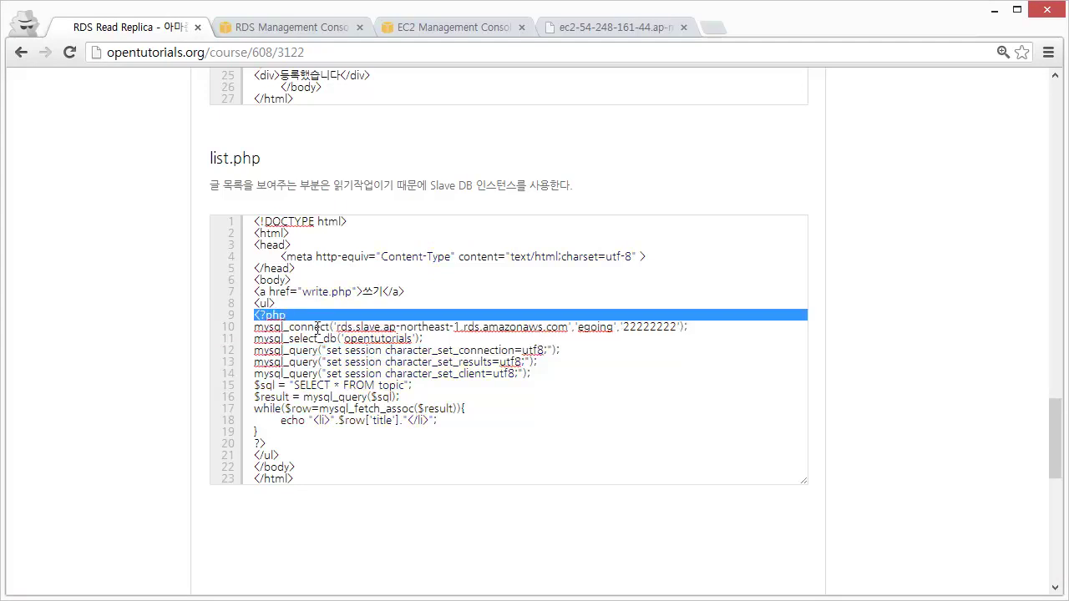
pyautogui.moveTo(249, 219); pyautogui.dragTo(338, 482)
pyautogui.rightClick(346, 351)
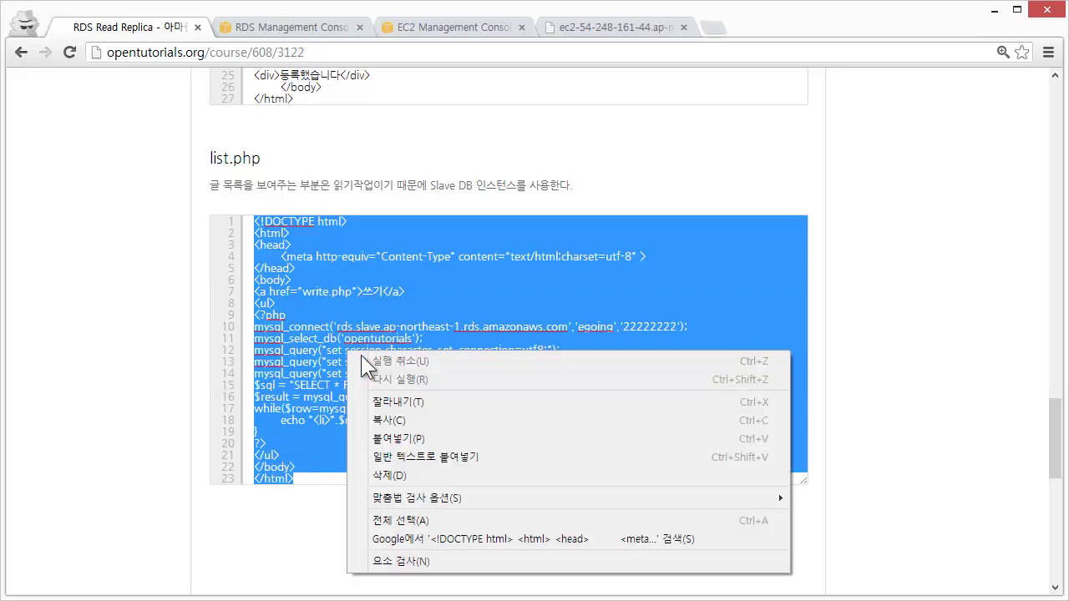
pyautogui.click(412, 418)
pyautogui.click(435, 374)
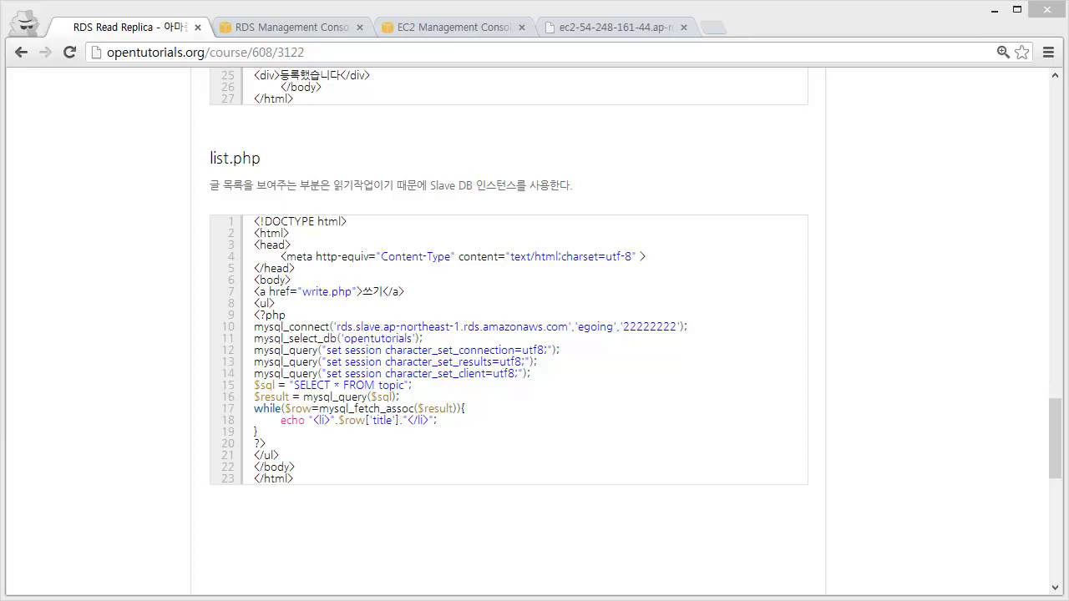
# Step: Switch to the SSH terminal and paste the copied source code into list.php
pyautogui.hotkey('alt', 'Tab')
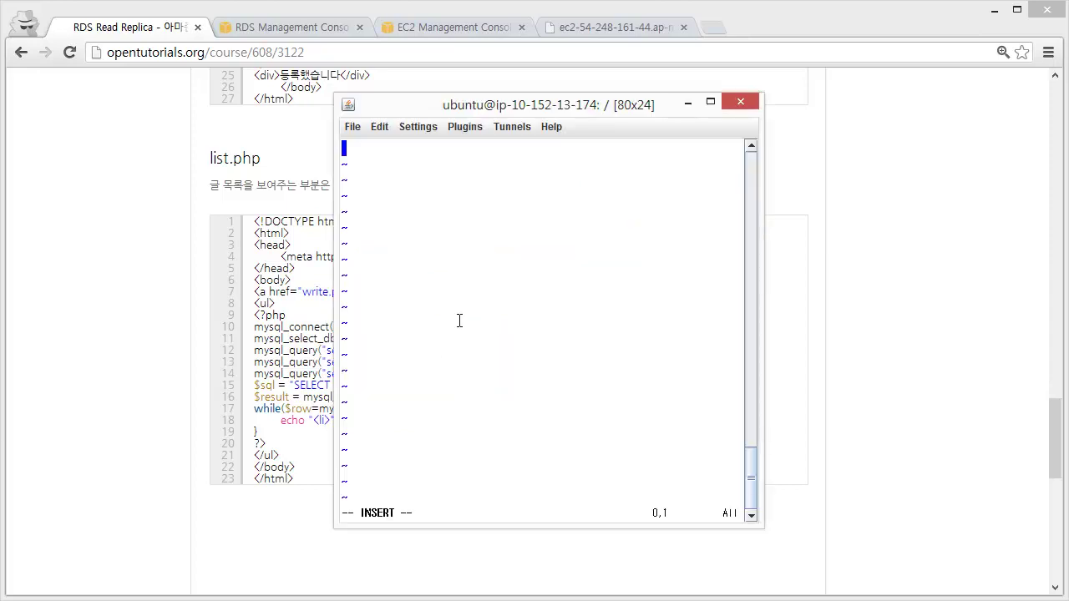
pyautogui.click(376, 128)
pyautogui.click(398, 165)
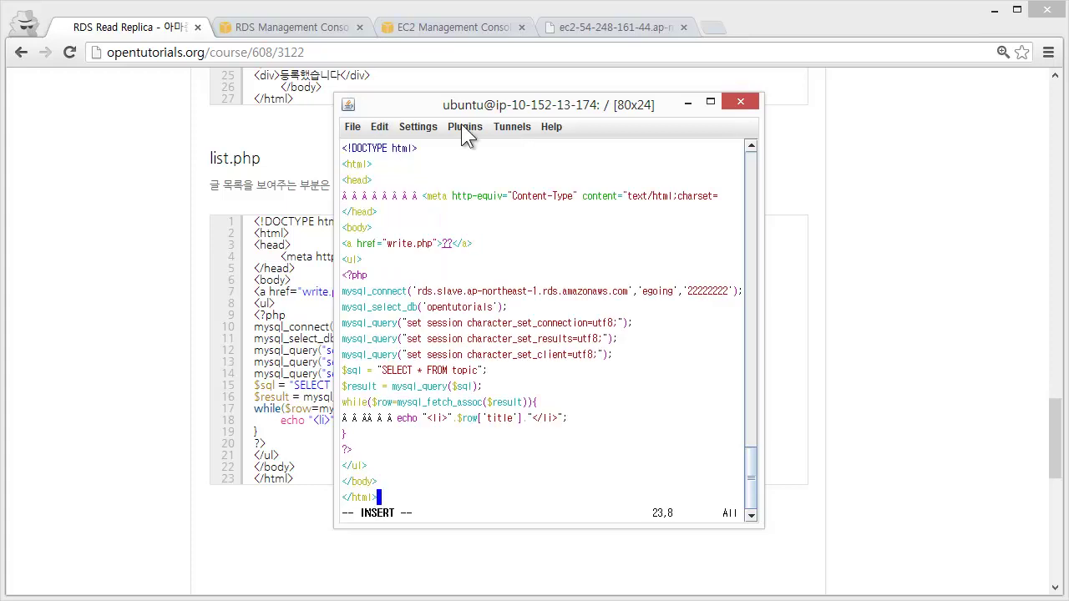
# Step: Set the SSH terminal's character encoding to utf-8
pyautogui.click(410, 128)
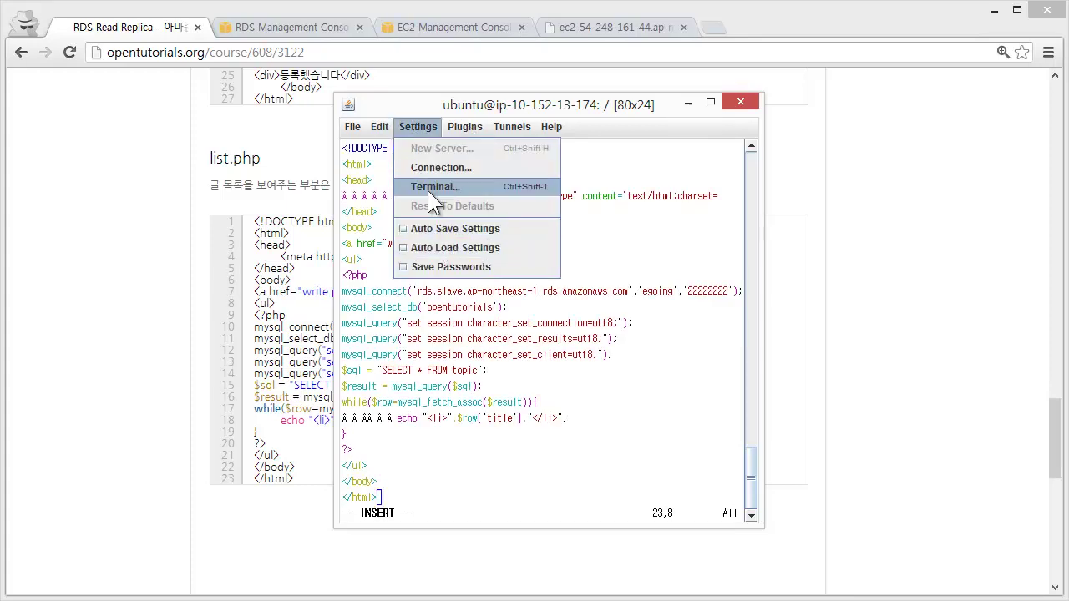
pyautogui.click(416, 183)
pyautogui.click(663, 372)
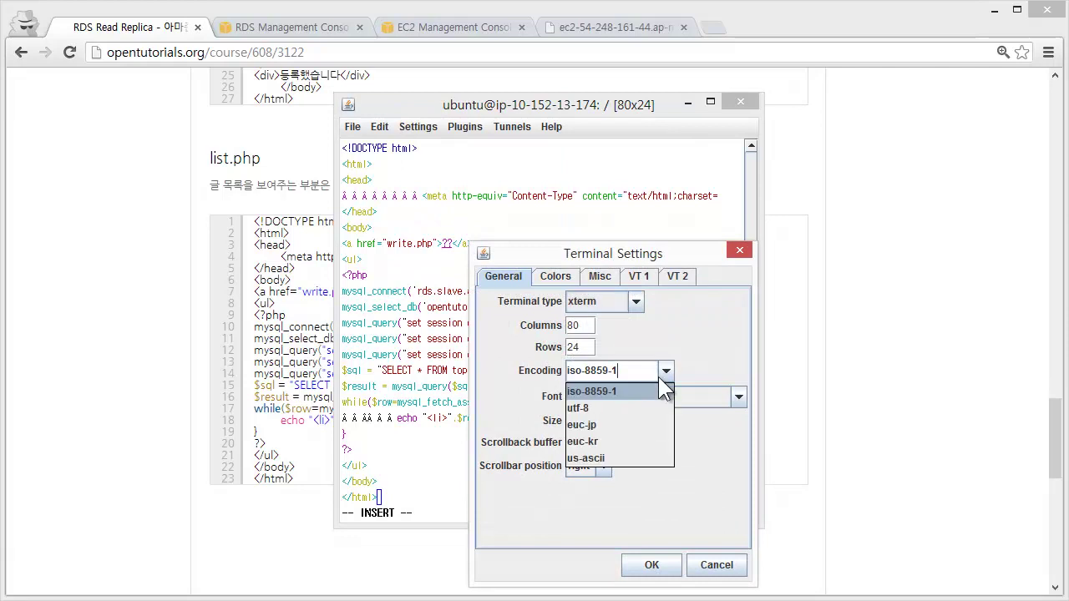
pyautogui.click(631, 408)
pyautogui.click(651, 565)
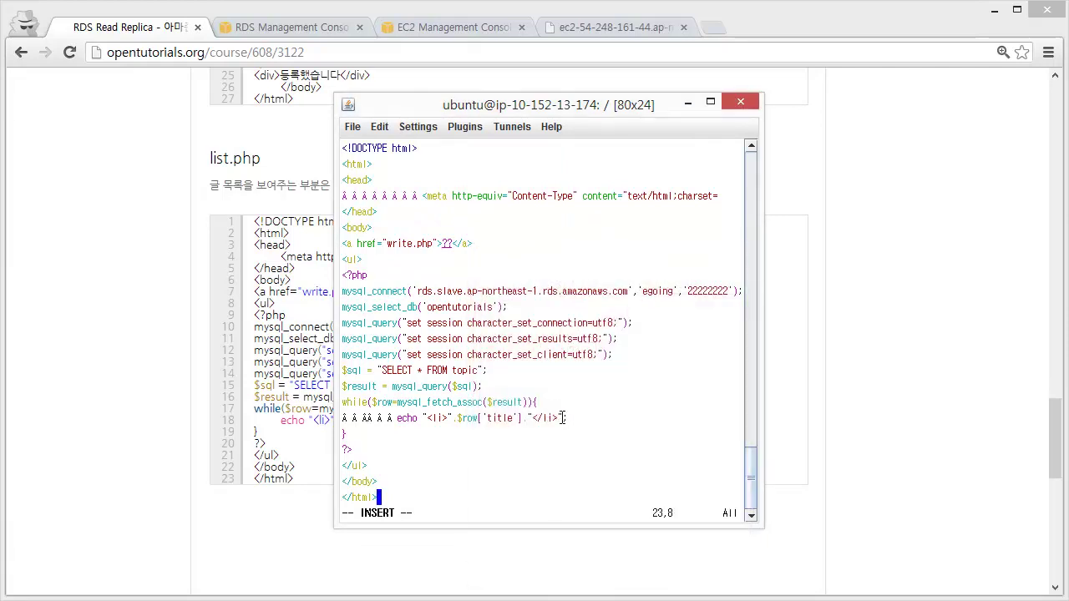
# Step: Delete the placeholder host rds.slave.ap-northeast-1.rds.amazonaws.com between the quotes of the mysql_connect call in list.php
pyautogui.press('Escape')
pyautogui.press('Up')
pyautogui.press('Up')
pyautogui.press('Up')
pyautogui.press('Up')
pyautogui.press('Up')
pyautogui.press('Up')
pyautogui.press('Up')
pyautogui.press('Up')
pyautogui.press('Up')
pyautogui.press('Down')
pyautogui.press('Down')
pyautogui.press('Up')
pyautogui.press('Up')
pyautogui.press('Up')
pyautogui.press('Up')
pyautogui.press('Up')
pyautogui.press('Up')
pyautogui.press('Up')
pyautogui.press('Up')
pyautogui.press('Up')
pyautogui.press('Up')
pyautogui.press('Up')
pyautogui.press('Up')
pyautogui.press('Up')
pyautogui.press('Down')
pyautogui.press('Down')
pyautogui.press('Up')
pyautogui.press('Down')
pyautogui.press('Down')
pyautogui.press('Up')
pyautogui.press('Up')
pyautogui.press('Up')
pyautogui.press('Down')
pyautogui.press('Up')
pyautogui.press('Down')
pyautogui.press('Down')
pyautogui.press('Down')
pyautogui.press('Down')
pyautogui.press('Down')
pyautogui.press('Up')
pyautogui.press('Down')
pyautogui.press('Down')
pyautogui.press('Down')
pyautogui.press('Right')
pyautogui.press('Right')
pyautogui.press('Right')
pyautogui.press('Right')
pyautogui.press('Right')
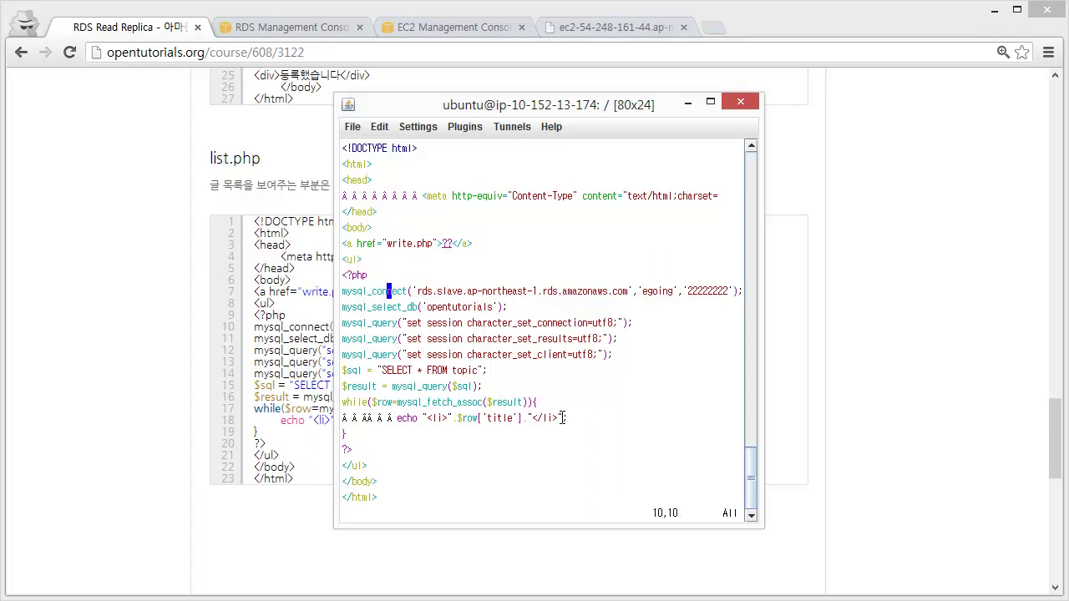
pyautogui.press('Right')
pyautogui.press('Right')
pyautogui.press('Right')
pyautogui.press('Right')
pyautogui.press('Left')
pyautogui.press('Left')
pyautogui.press('Right')
pyautogui.press('Right')
pyautogui.press('v')
pyautogui.press('Right')
pyautogui.press('Right')
pyautogui.press('Right')
pyautogui.press('Right')
pyautogui.press('Right')
pyautogui.press('Right')
pyautogui.press('Right')
pyautogui.press('Right')
pyautogui.press('Right')
pyautogui.press('Right')
pyautogui.press('Right')
pyautogui.press('Right')
pyautogui.press('Right')
pyautogui.press('Right')
pyautogui.press('Right')
pyautogui.press('Right')
pyautogui.press('Right')
pyautogui.press('Right')
pyautogui.press('Right')
pyautogui.press('Right')
pyautogui.press('Right')
pyautogui.press('Right')
pyautogui.press('Right')
pyautogui.press('Right')
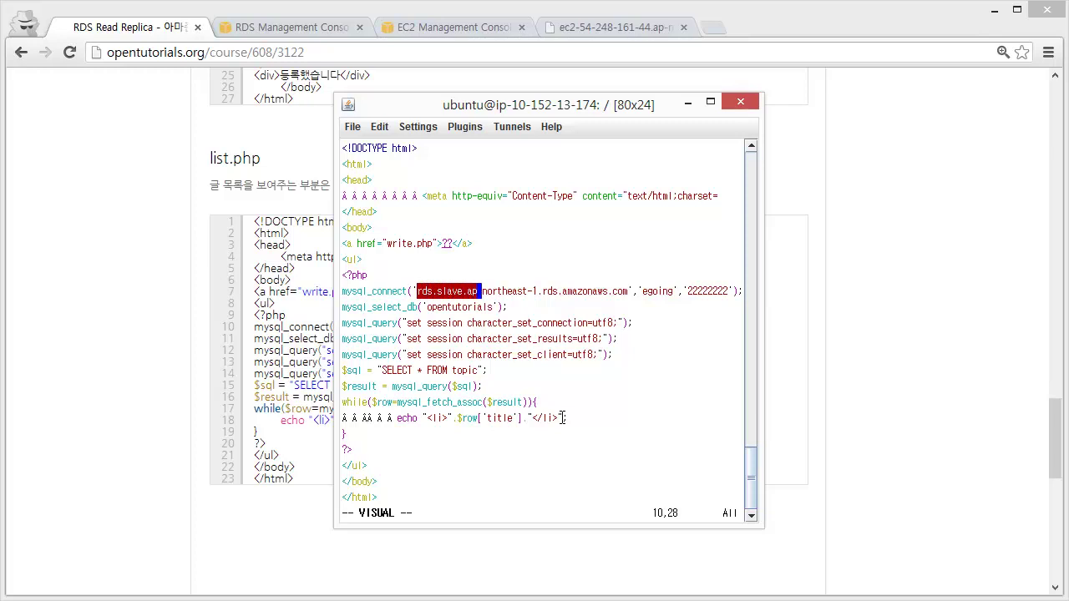
pyautogui.press('Right')
pyautogui.press('Right')
pyautogui.press('Right')
pyautogui.press('Right')
pyautogui.press('Right')
pyautogui.press('Right')
pyautogui.press('Right')
pyautogui.press('Right')
pyautogui.press('Right')
pyautogui.press('Right')
pyautogui.press('Right')
pyautogui.press('Right')
pyautogui.press('Right')
pyautogui.press('Right')
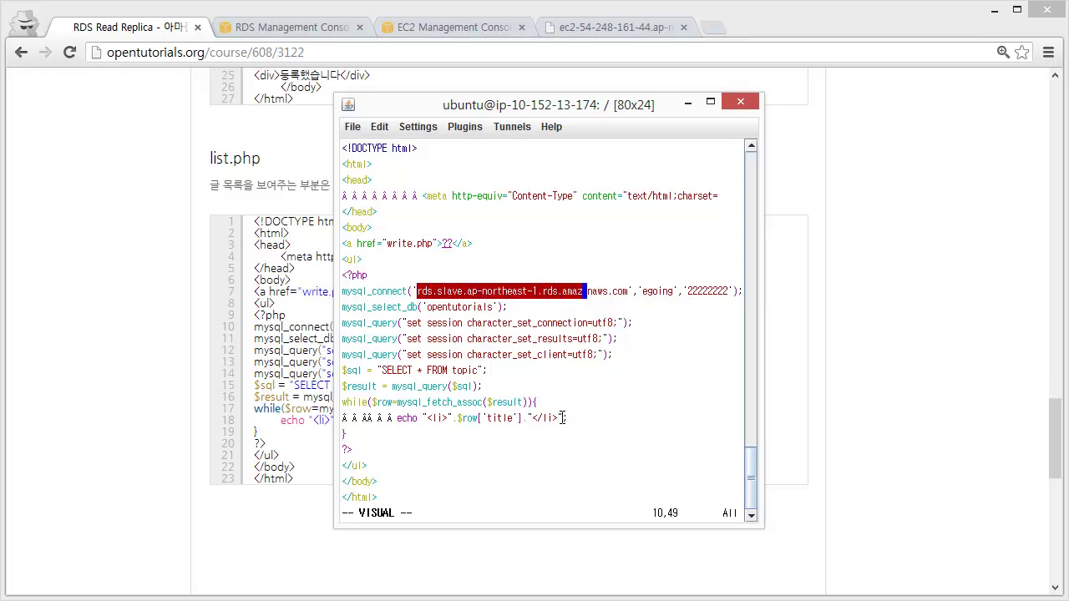
pyautogui.press('Right')
pyautogui.press('Right')
pyautogui.press('Right')
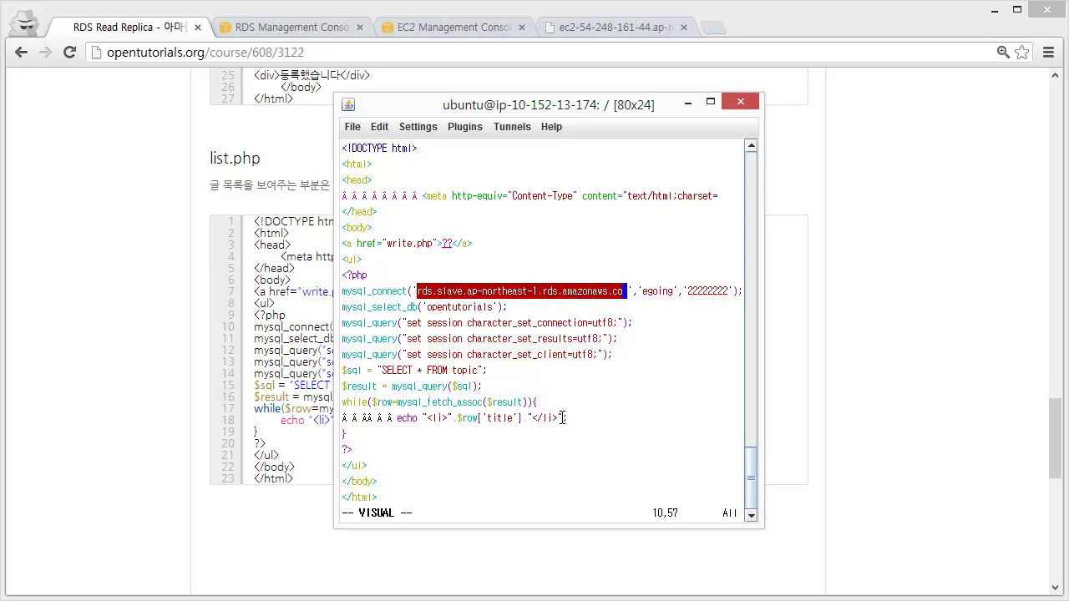
pyautogui.press('d')
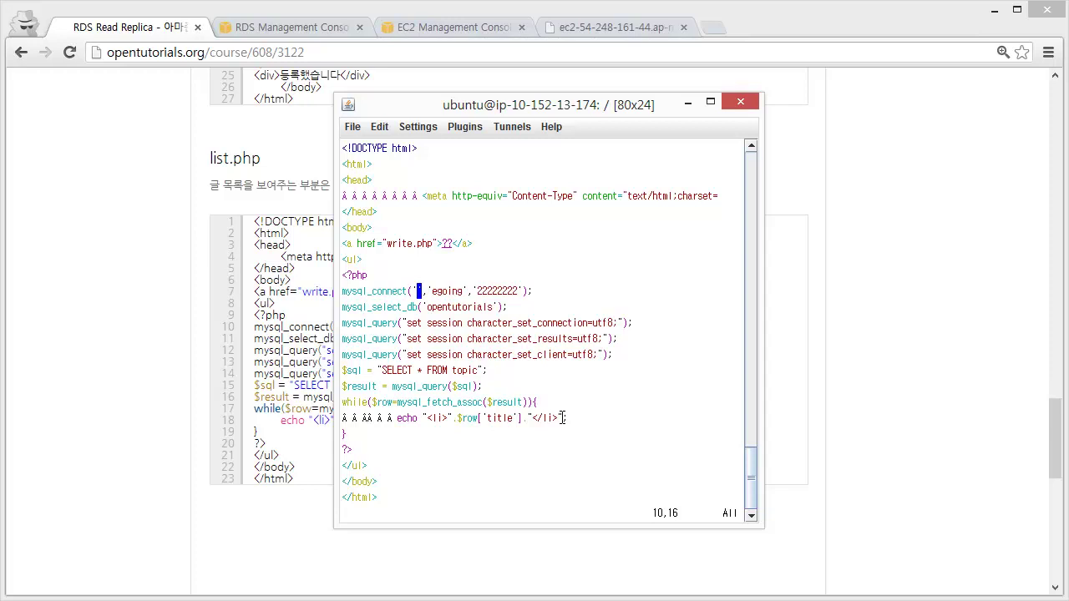
# Step: Insert the rdsreplica1 endpoint, copied from the RDS Management Console, as the host of the mysql_connect call in list.php
pyautogui.press('i')
pyautogui.click(265, 36)
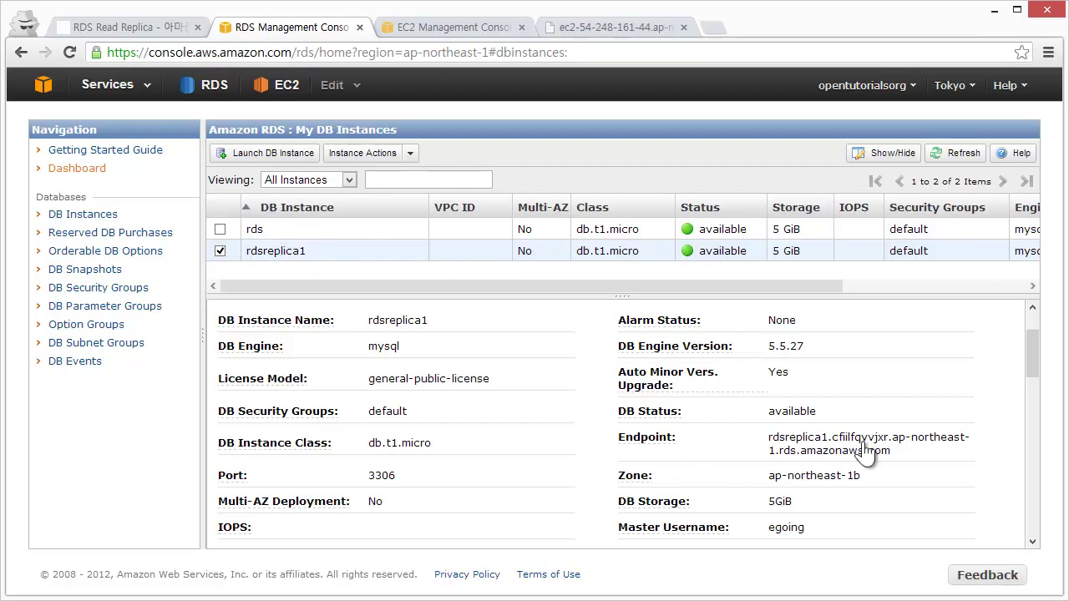
pyautogui.moveTo(890, 451); pyautogui.dragTo(768, 437)
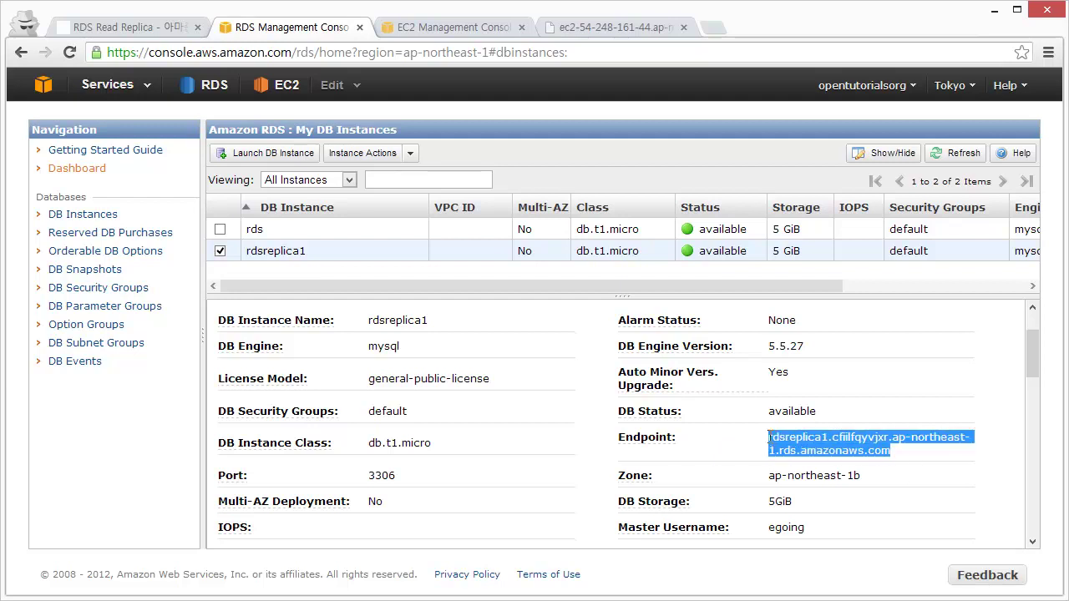
pyautogui.rightClick(780, 441)
pyautogui.click(817, 447)
pyautogui.hotkey('alt', 'Tab')
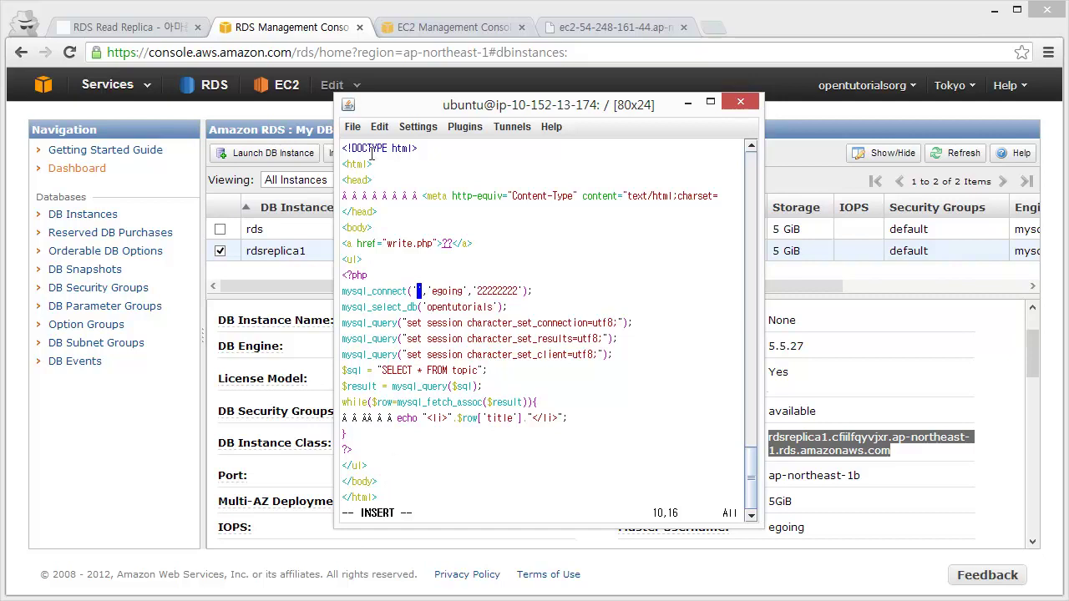
pyautogui.click(382, 126)
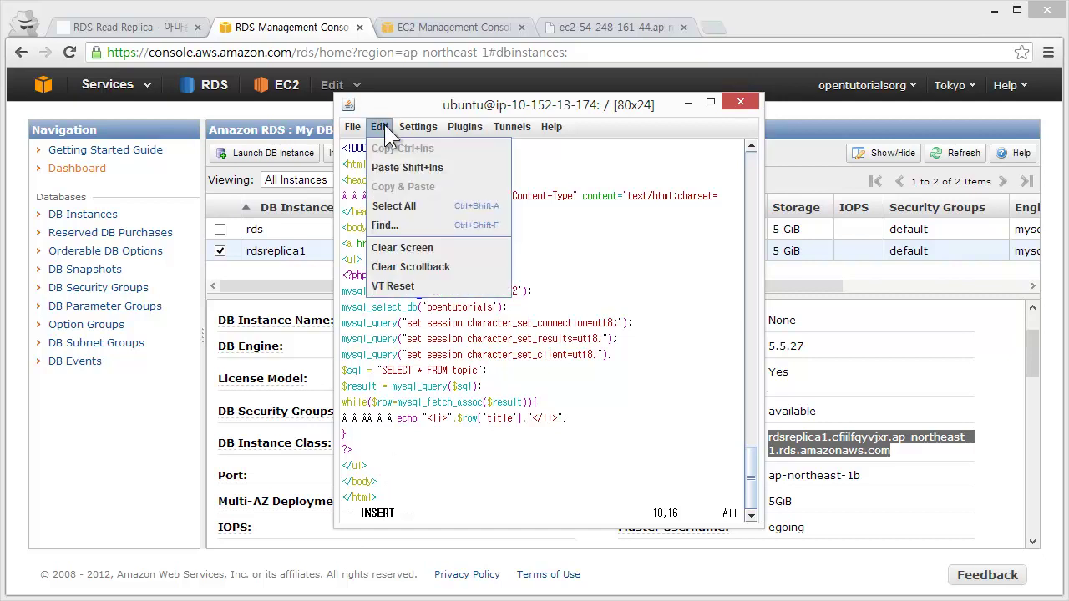
pyautogui.click(392, 167)
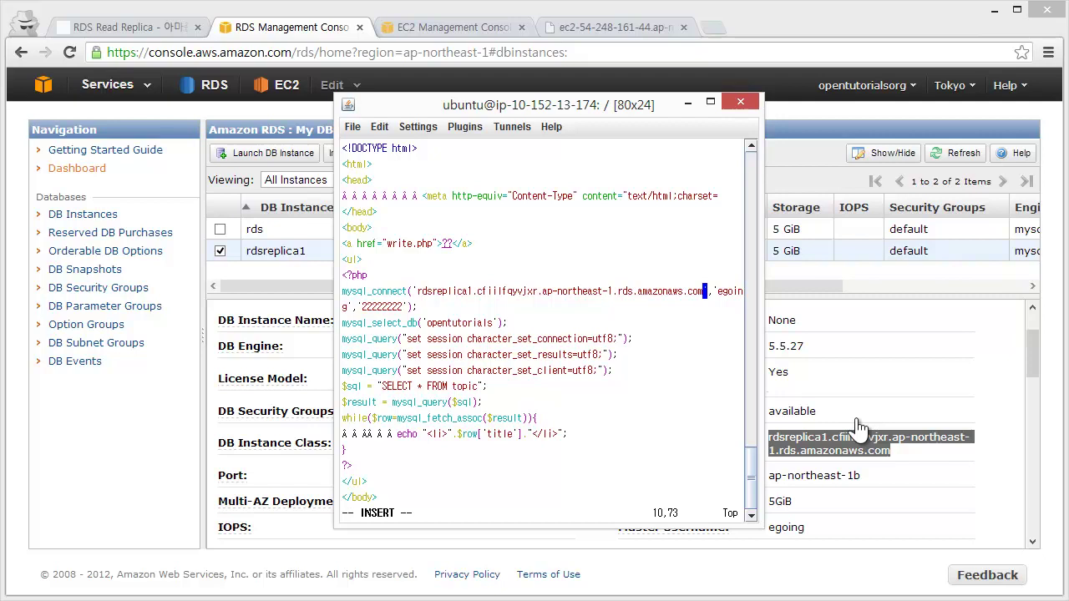
# Step: Examine the arguments of the mysql_connect call and the while loop below it in list.php
pyautogui.press('Escape')
pyautogui.press('Right')
pyautogui.press('Right')
pyautogui.press('Right')
pyautogui.press('Right')
pyautogui.press('Right')
pyautogui.press('Right')
pyautogui.press('Right')
pyautogui.press('Right')
pyautogui.press('Right')
pyautogui.press('Right')
pyautogui.press('Right')
pyautogui.press('Right')
pyautogui.press('Right')
pyautogui.press('Right')
pyautogui.press('Right')
pyautogui.press('Right')
pyautogui.press('Right')
pyautogui.press('Right')
pyautogui.press('Right')
pyautogui.press('Left')
pyautogui.press('Left')
pyautogui.press('Left')
pyautogui.press('Left')
pyautogui.press('Left')
pyautogui.press('Left')
pyautogui.press('Left')
pyautogui.press('Left')
pyautogui.press('Left')
pyautogui.press('Left')
pyautogui.press('Left')
pyautogui.press('Left')
pyautogui.press('Left')
pyautogui.press('Left')
pyautogui.press('Left')
pyautogui.press('Left')
pyautogui.press('Right')
pyautogui.press('Right')
pyautogui.press('Down')
pyautogui.press('Down')
pyautogui.press('Down')
pyautogui.press('Down')
pyautogui.press('Down')
pyautogui.press('Down')
pyautogui.press('Down')
# Step: Save list.php and quit vi
pyautogui.write(':')
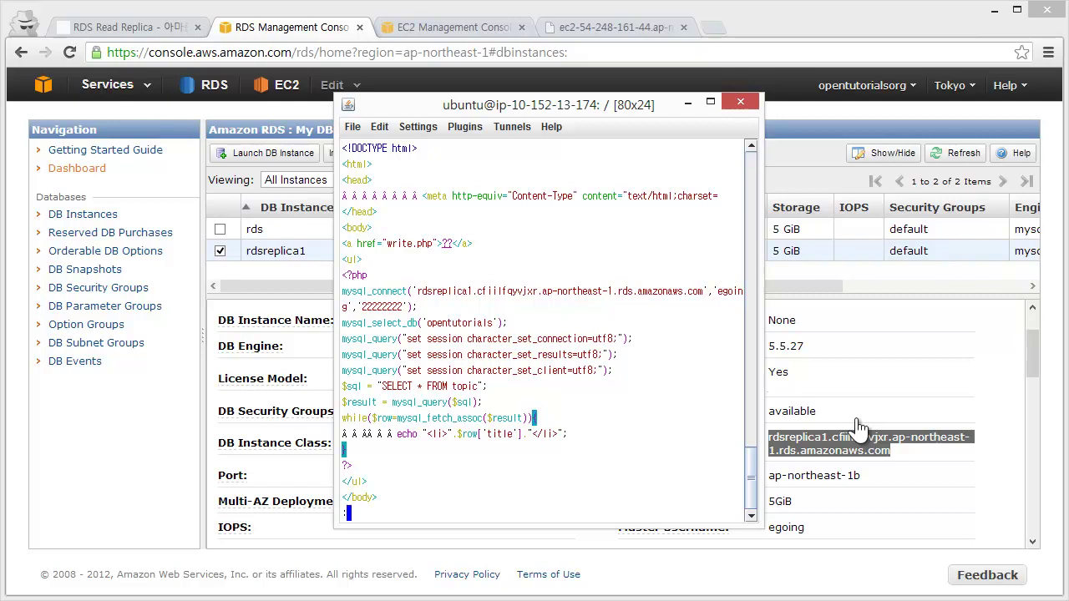
pyautogui.write('wq')
pyautogui.press('Return')
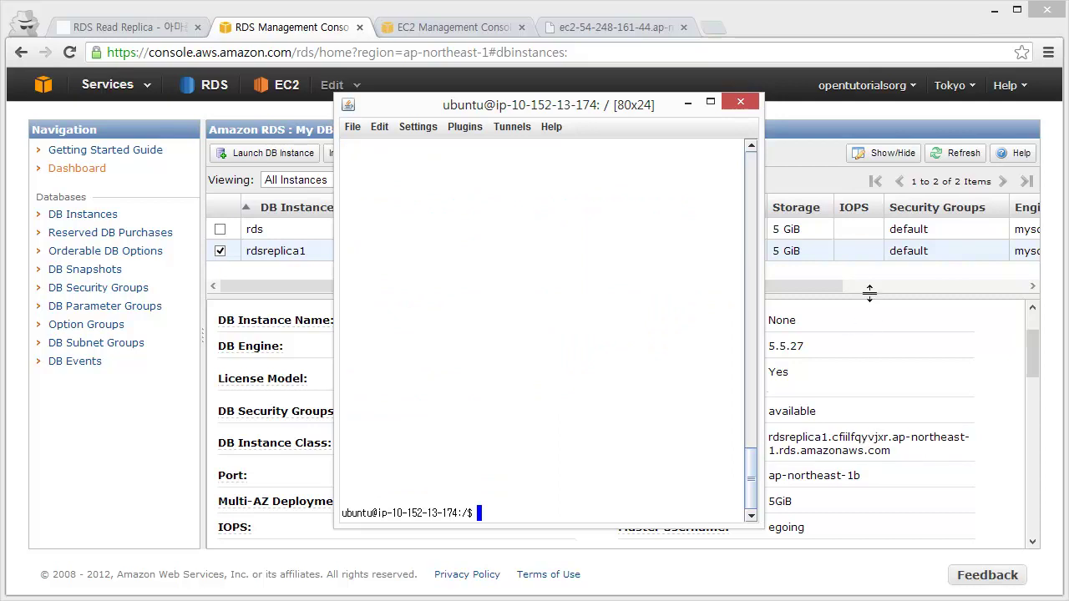
# Step: Switch to the browser and copy the rds instance's public DNS from the Connect to an instance dialog in the EC2 Management Console
pyautogui.moveTo(871, 296); pyautogui.dragTo(871, 299)
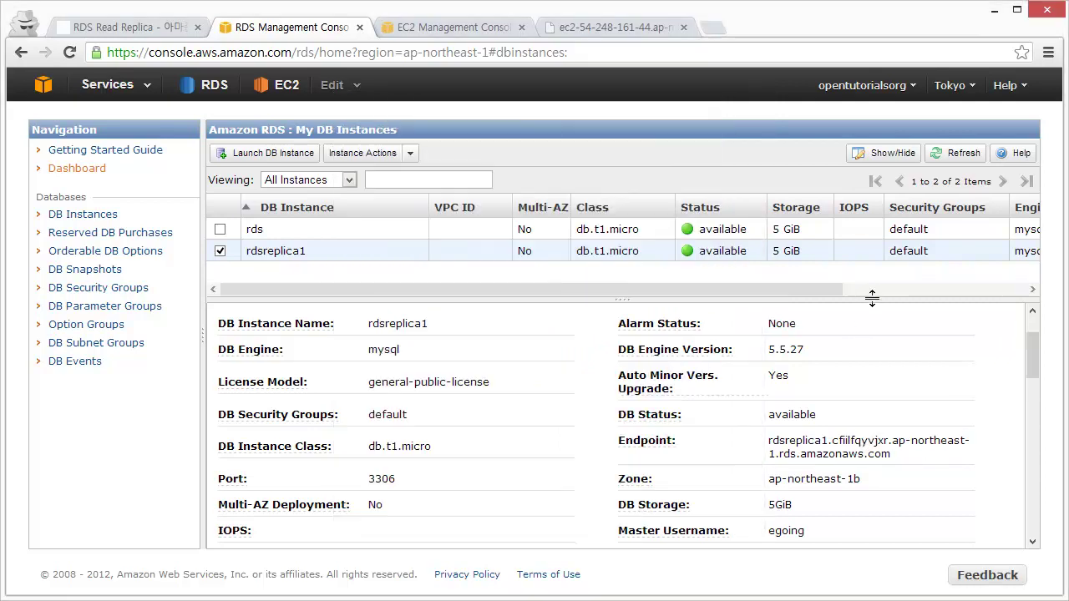
pyautogui.click(462, 33)
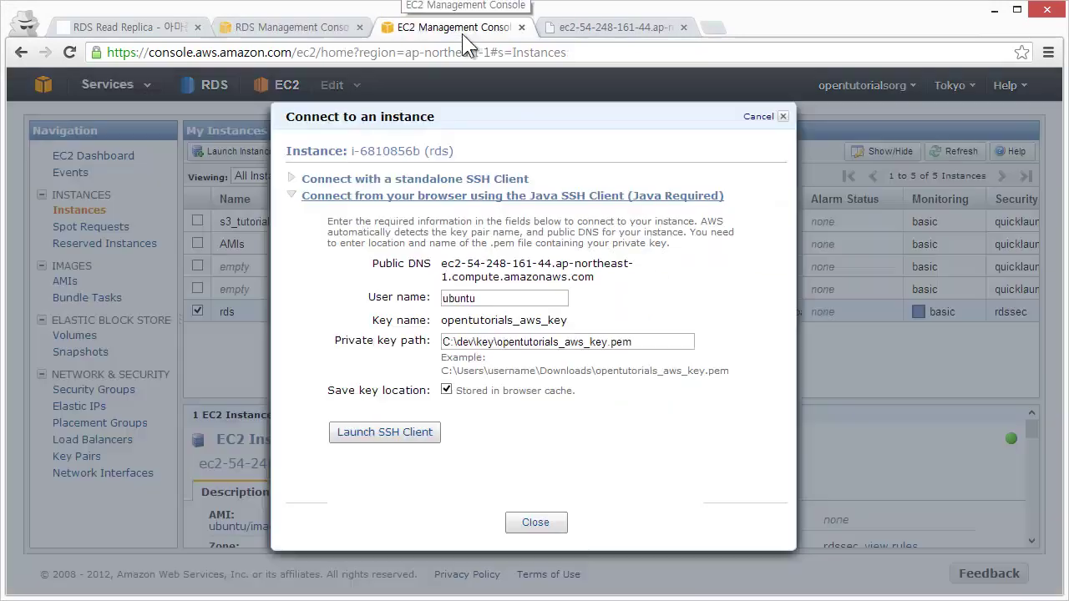
pyautogui.moveTo(441, 263); pyautogui.dragTo(606, 274)
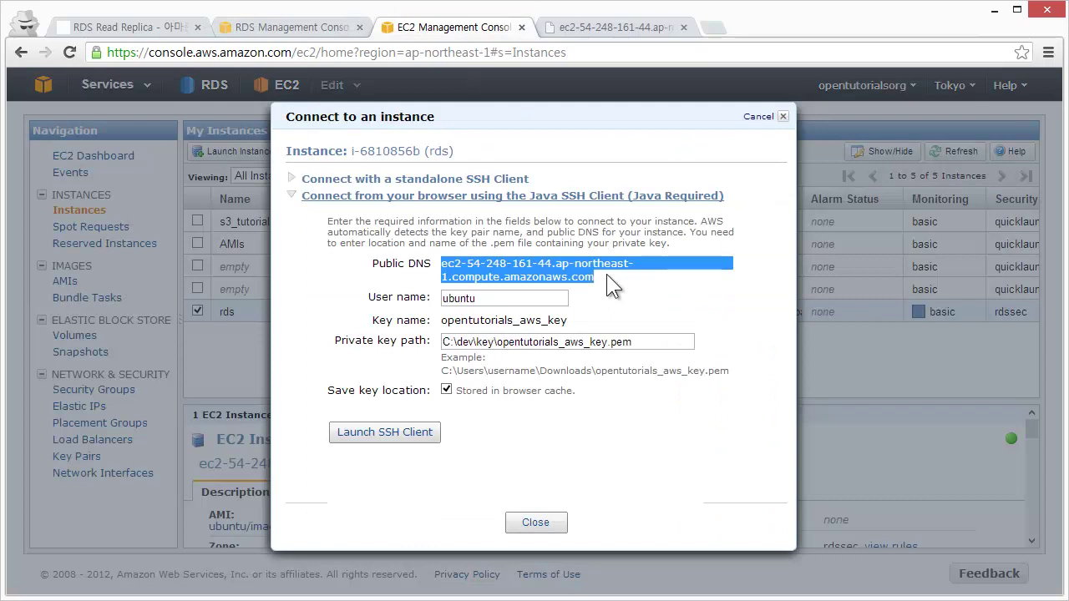
pyautogui.rightClick(488, 269)
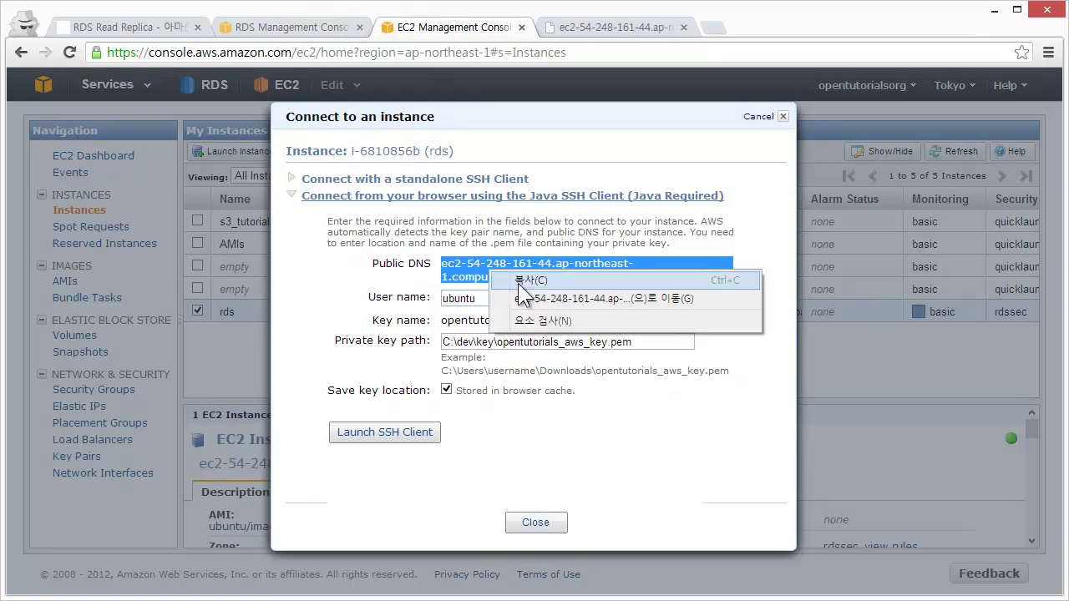
pyautogui.click(524, 279)
# Step: Close the existing write.php page and load the copied public DNS address in a new browser tab
pyautogui.click(600, 32)
pyautogui.click(595, 52)
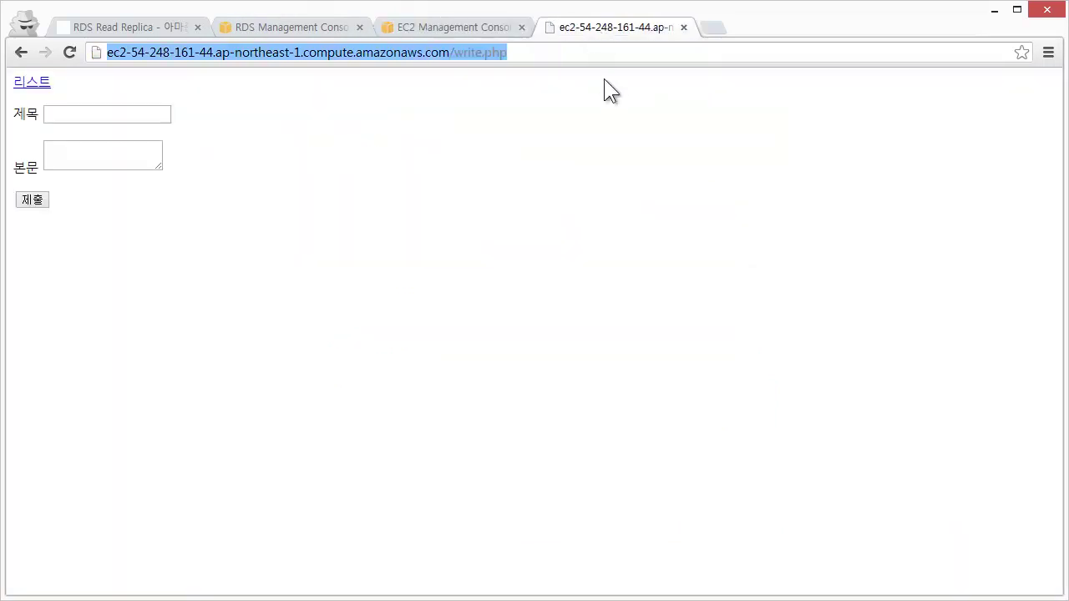
pyautogui.hotkey('ctrl', 'w')
pyautogui.hotkey('ctrl', 't')
pyautogui.hotkey('ctrl', 'v')
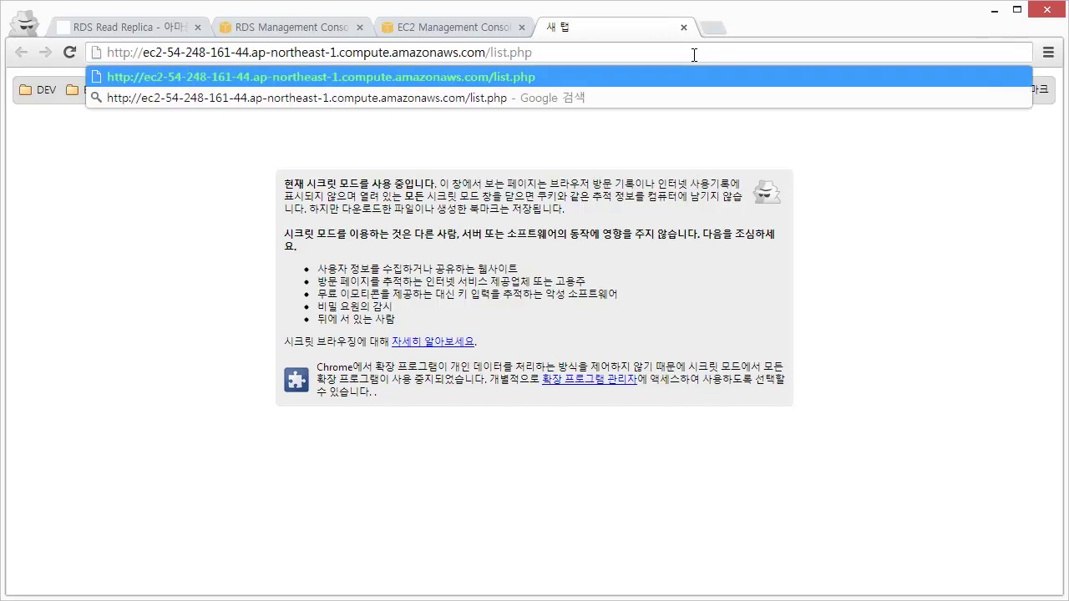
pyautogui.press('Delete')
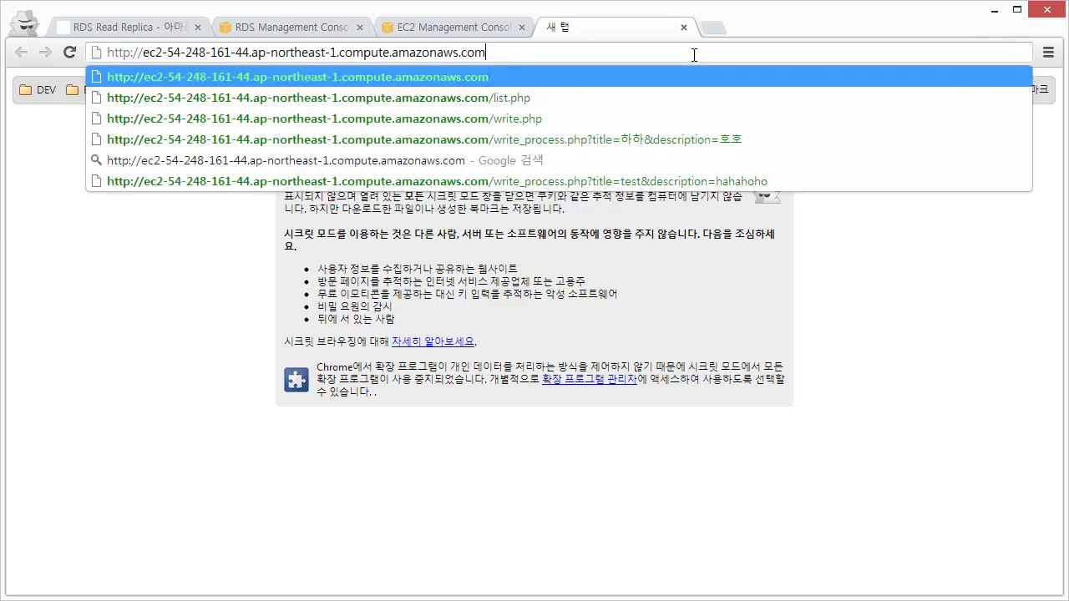
pyautogui.press('Return')
# Step: Open list.php on the EC2 web server by adding /list.php to the public DNS address
pyautogui.click(606, 50)
pyautogui.click(610, 53)
pyautogui.write('/')
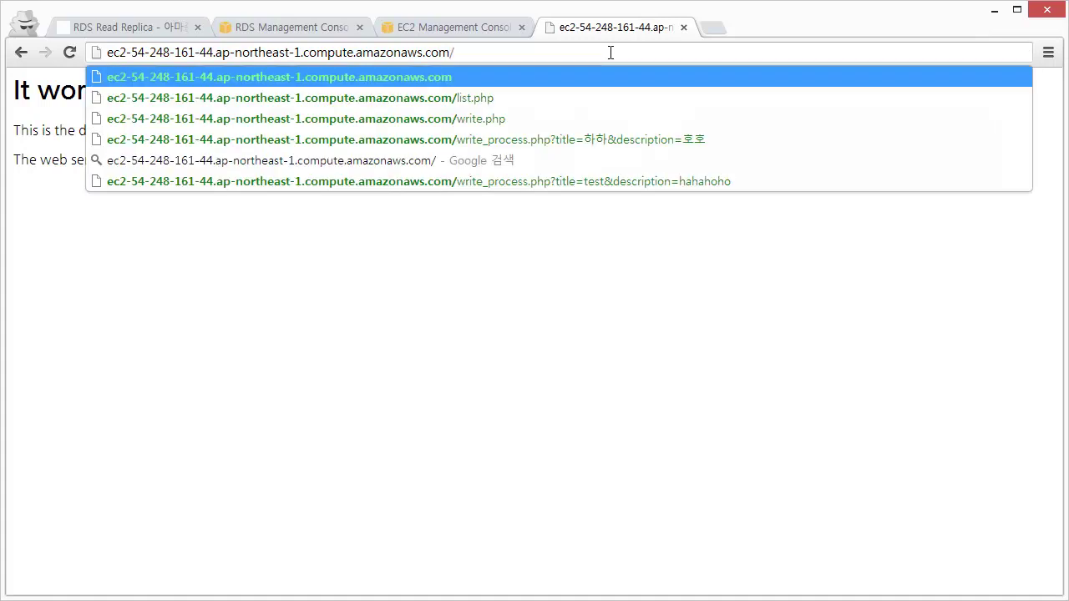
pyautogui.write('list.php')
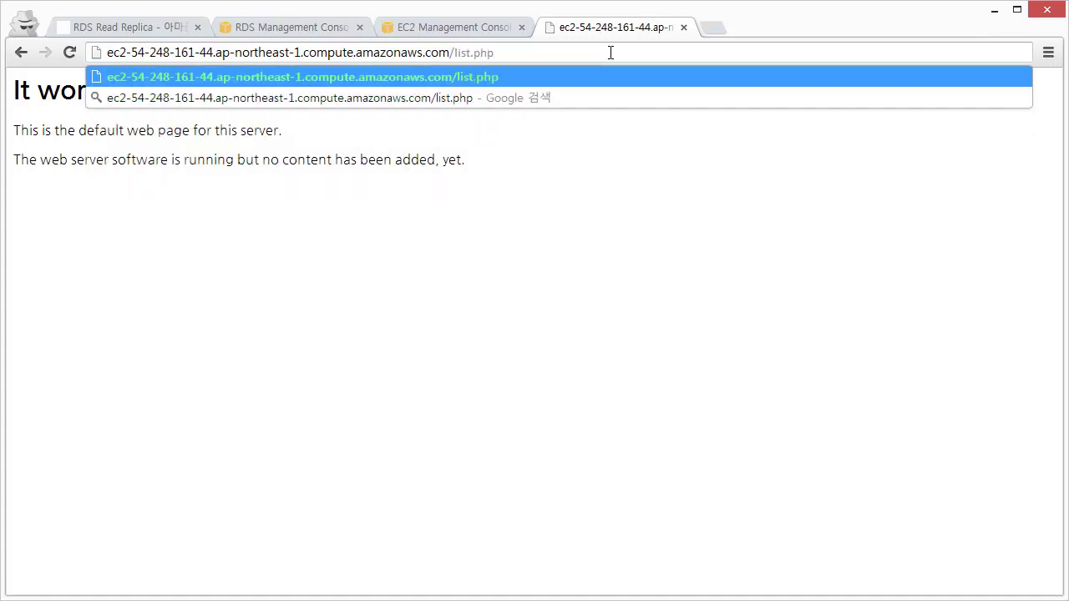
pyautogui.press('Return')
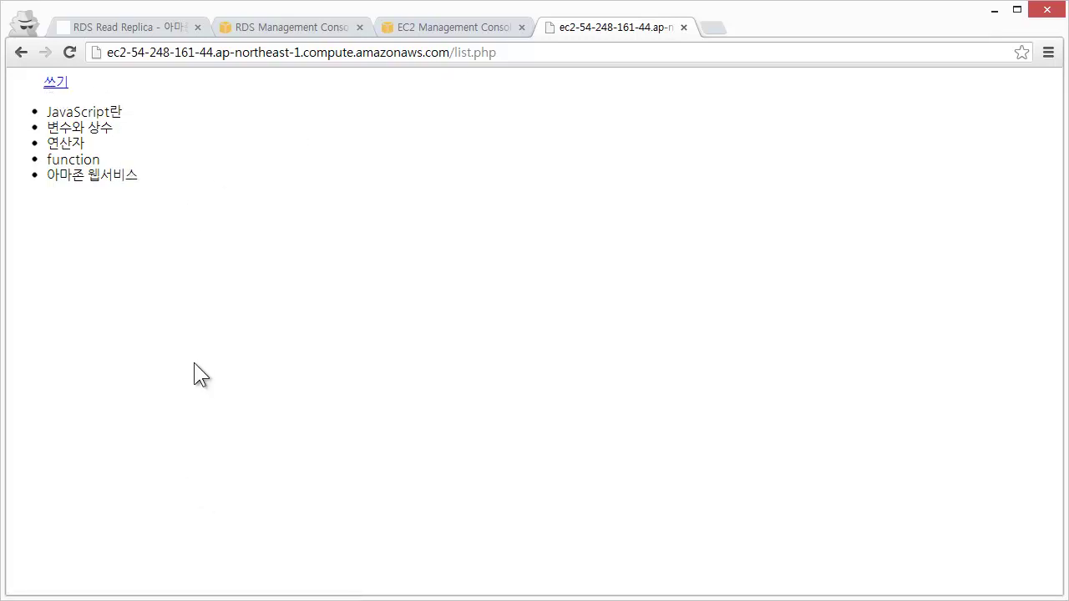
# Step: Copy the write.php source code from the RDS Read Replica tutorial page
pyautogui.click(151, 32)
pyautogui.scroll(1, 330, 337)
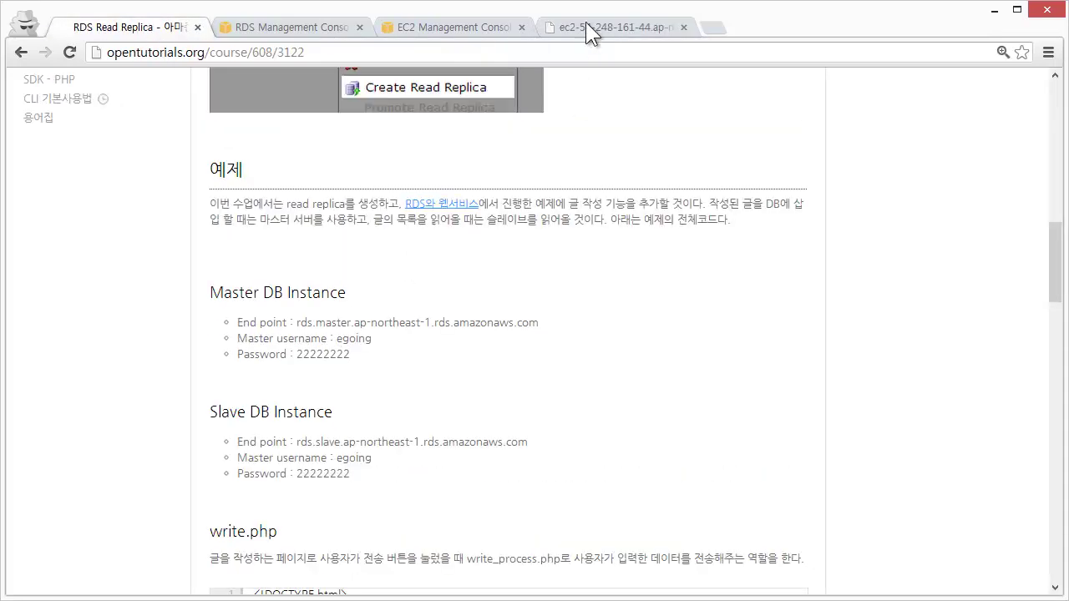
pyautogui.click(581, 30)
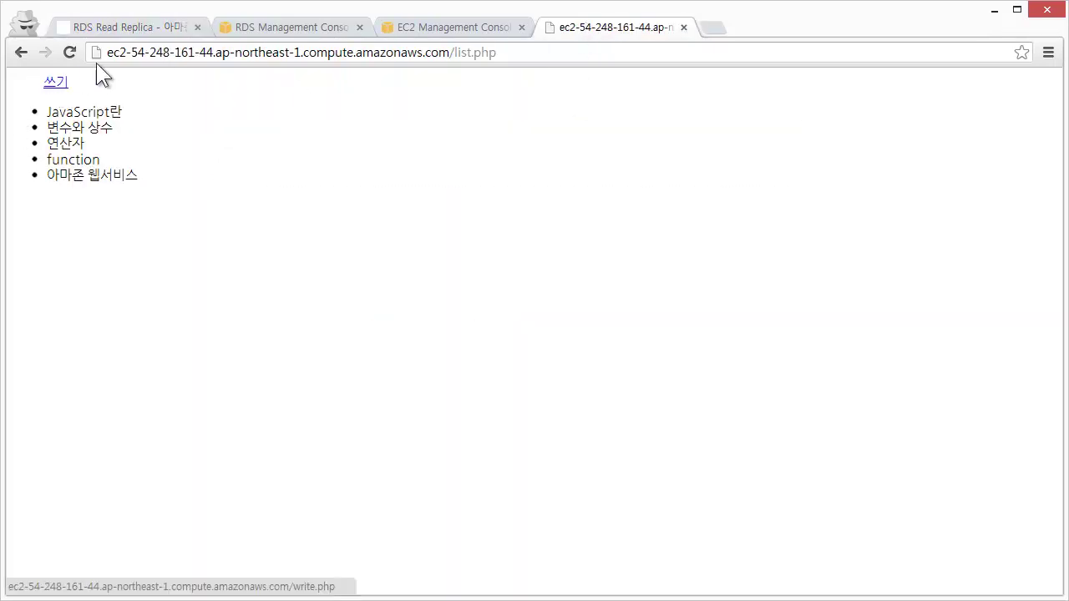
pyautogui.click(148, 28)
pyautogui.scroll(-4, 276, 329)
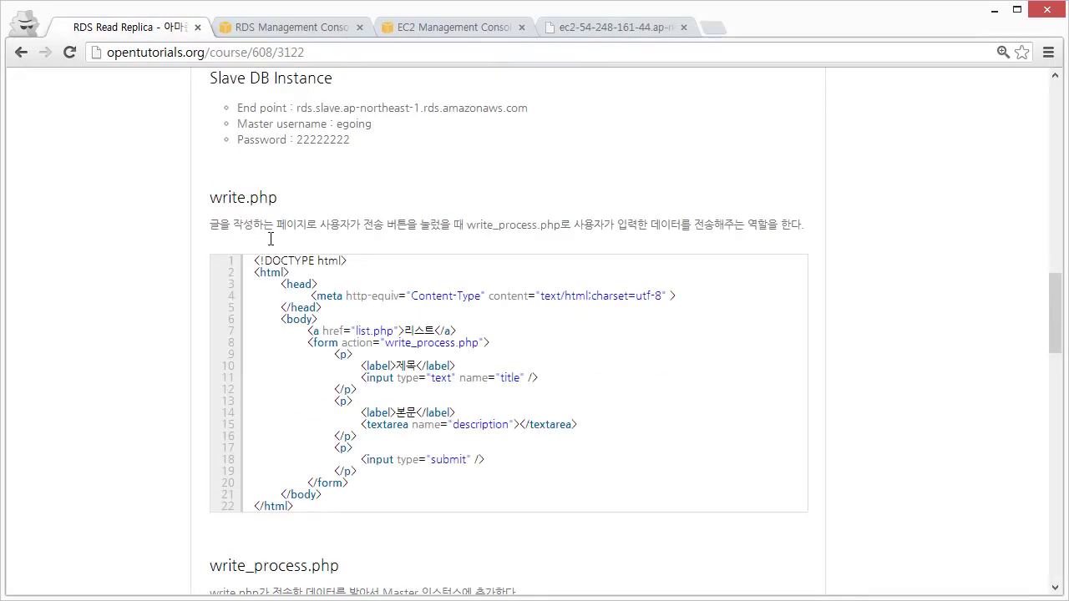
pyautogui.moveTo(252, 258); pyautogui.dragTo(326, 492)
pyautogui.rightClick(297, 296)
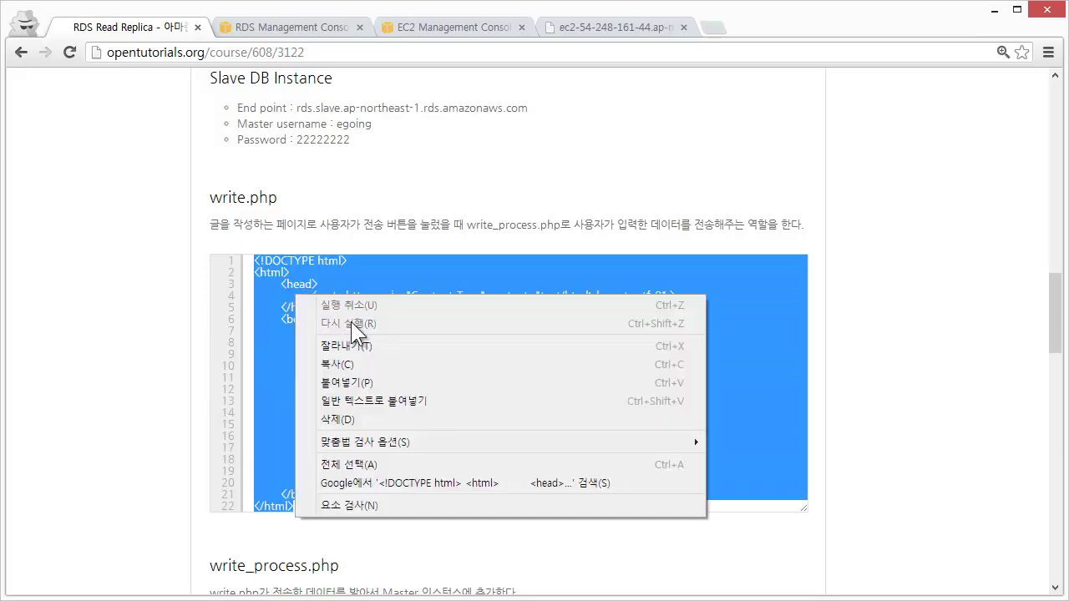
pyautogui.click(371, 360)
# Step: Switch to the SSH terminal, open /var/www/write.php in vi with sudo and paste the copied source code into it
pyautogui.hotkey('alt', 'Tab')
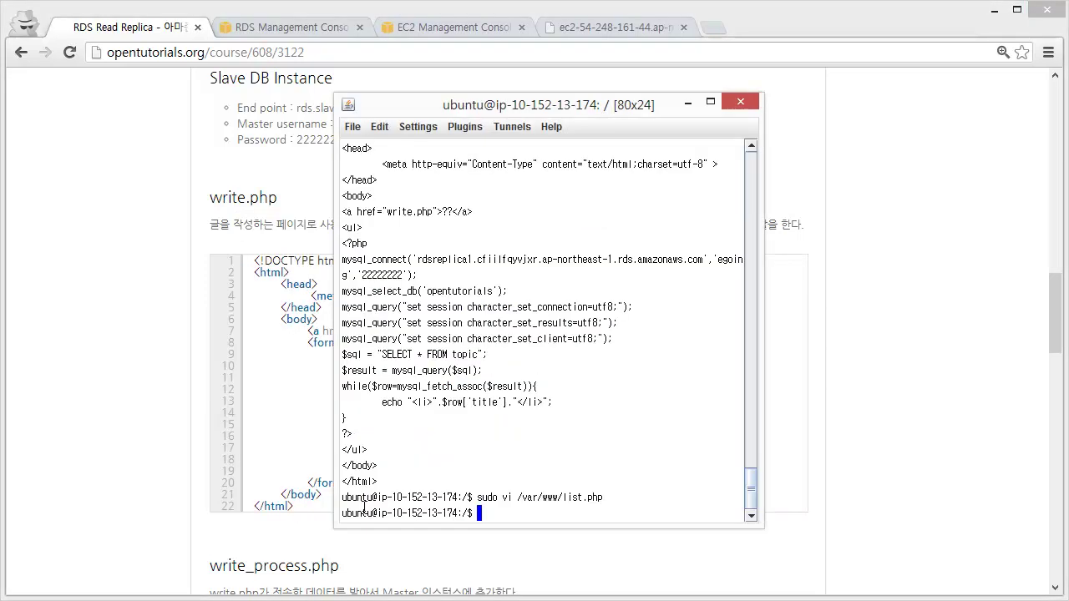
pyautogui.write('sudo vi /var/www/write.php')
pyautogui.press('Return')
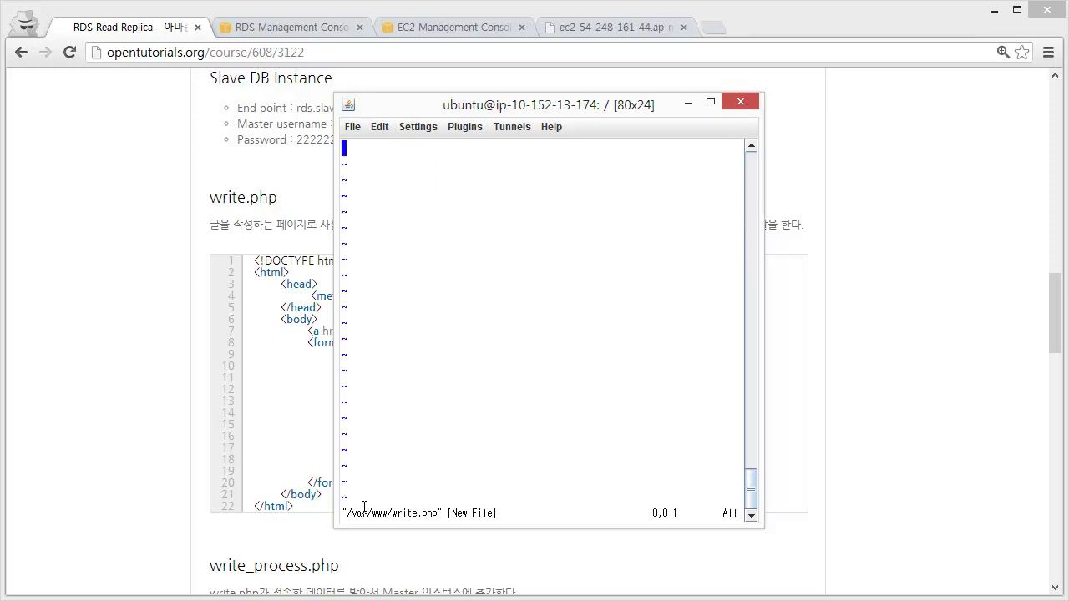
pyautogui.press('i')
pyautogui.click(391, 126)
pyautogui.click(403, 170)
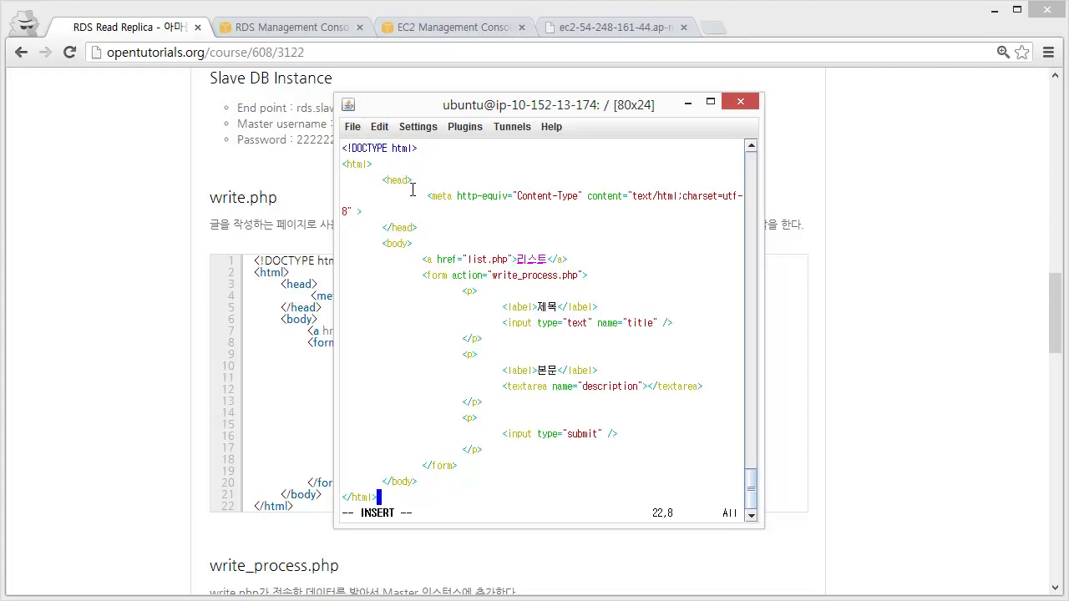
# Step: Save write.php, quit vi, and open the write form in the browser through the 쓰기 link on list.php
pyautogui.press('Escape')
pyautogui.write(':wq')
pyautogui.press('Return')
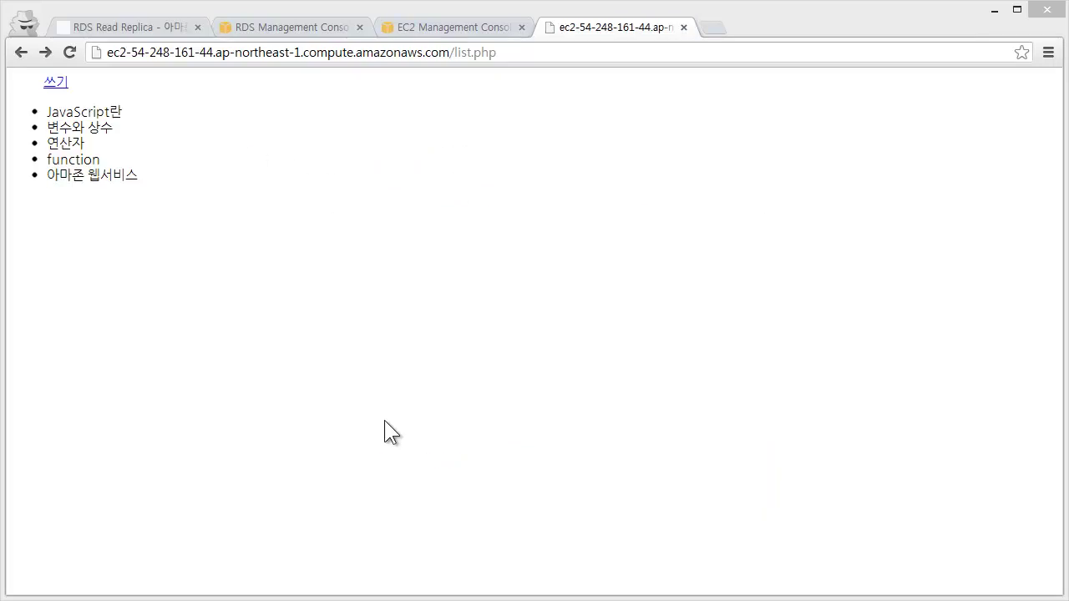
pyautogui.click(57, 83)
pyautogui.click(100, 109)
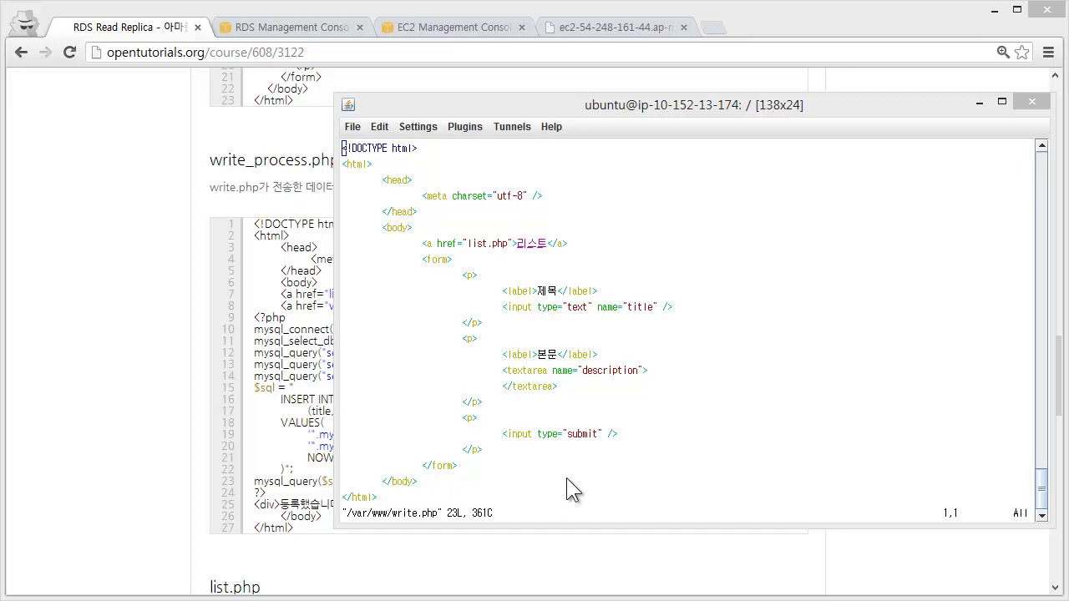
# Step: Close write.php in the SSH terminal and open the new file /var/www/write_process.php in vi with sudo
pyautogui.click(587, 407)
pyautogui.write(':')
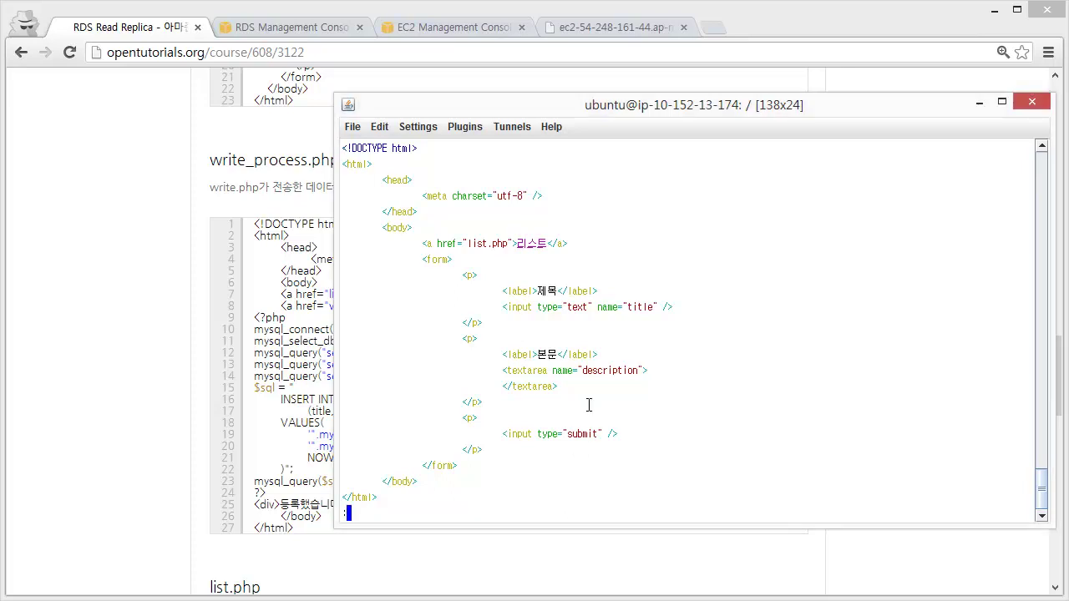
pyautogui.write('q')
pyautogui.press('Return')
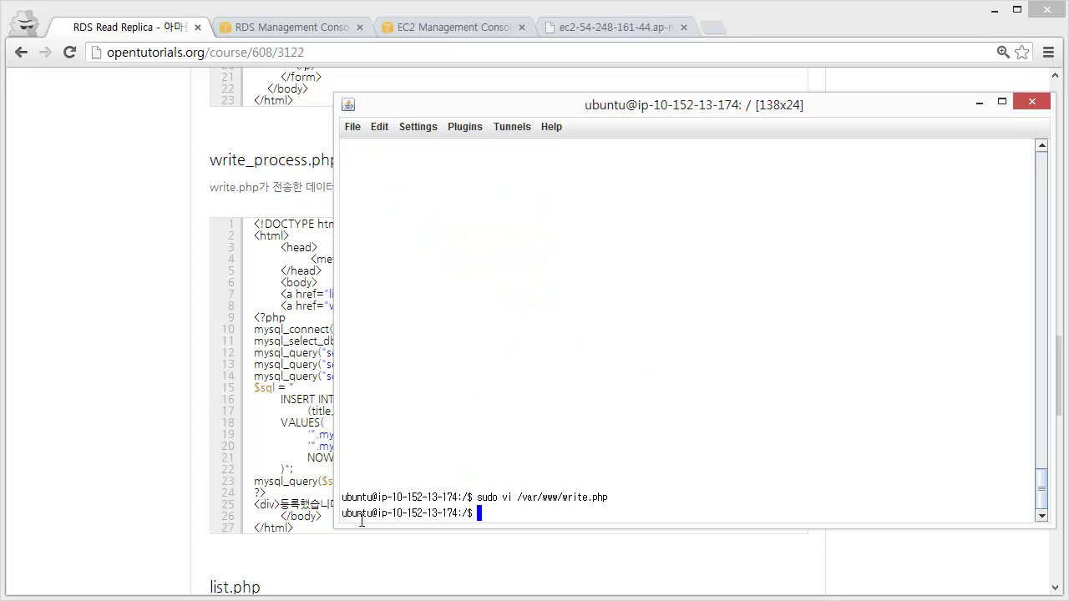
pyautogui.write('sudo vi /var/www/write_process.php')
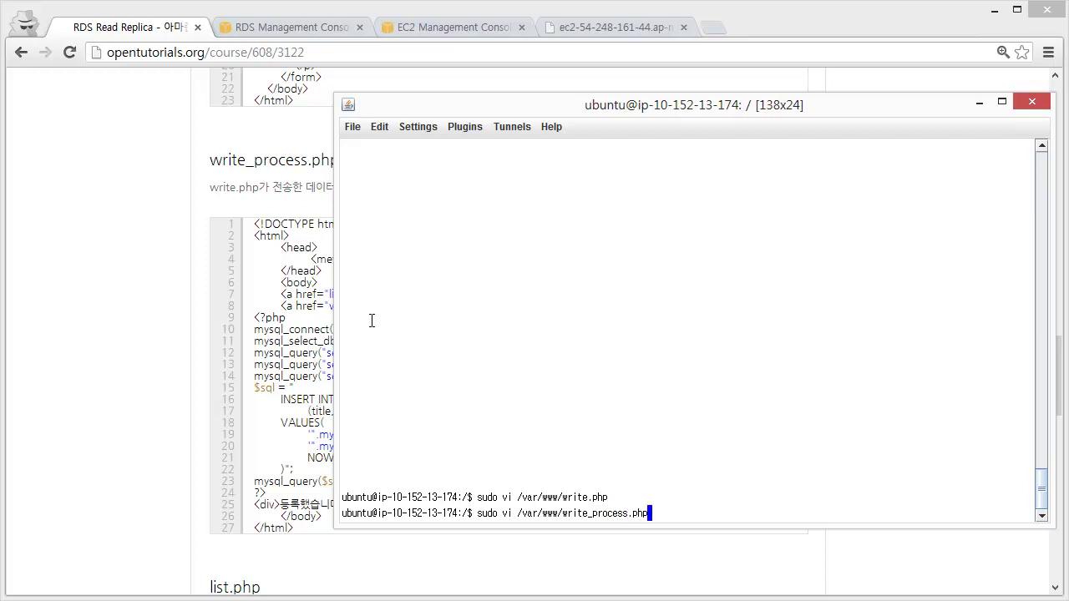
pyautogui.press('Return')
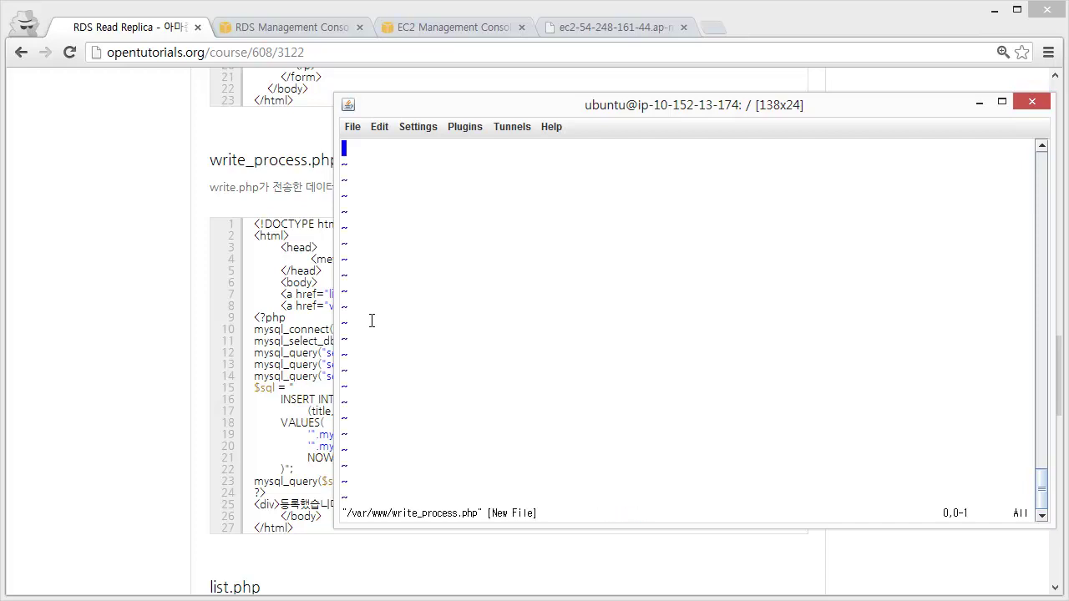
# Step: Switch to the browser and copy the write_process.php source code from the tutorial page
pyautogui.click(259, 213)
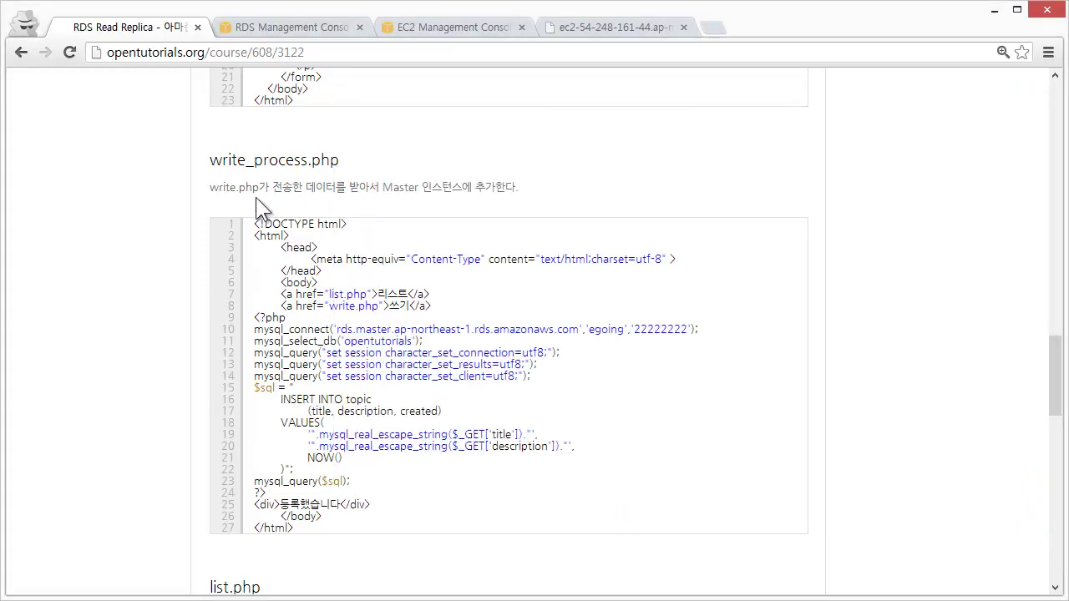
pyautogui.moveTo(252, 222); pyautogui.dragTo(372, 529)
pyautogui.click(425, 416)
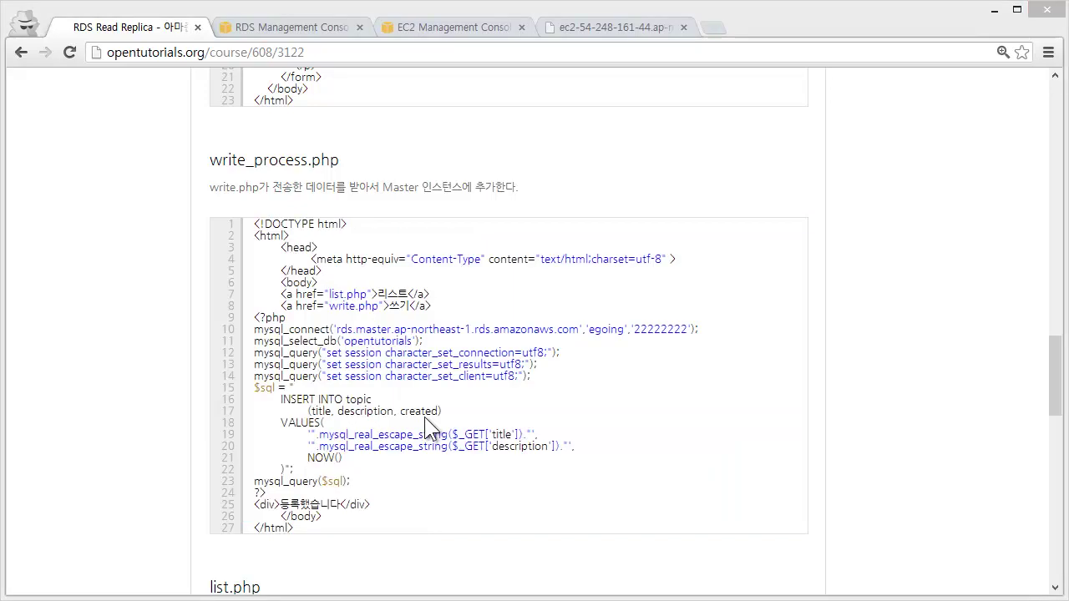
# Step: Return to the SSH terminal and paste the copied source code into write_process.php
pyautogui.hotkey('alt', 'Tab')
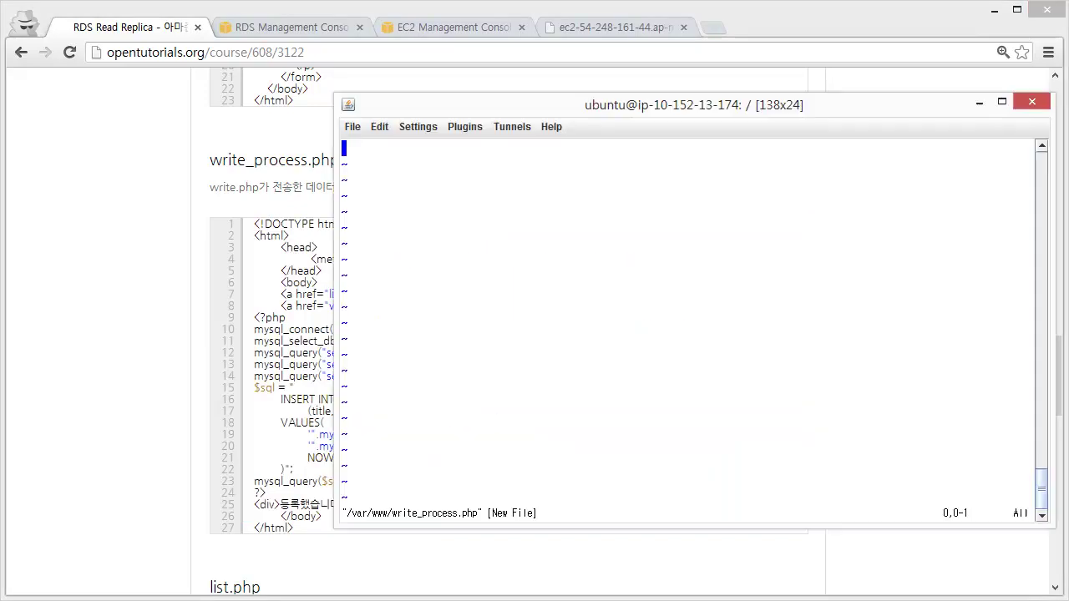
pyautogui.press('i')
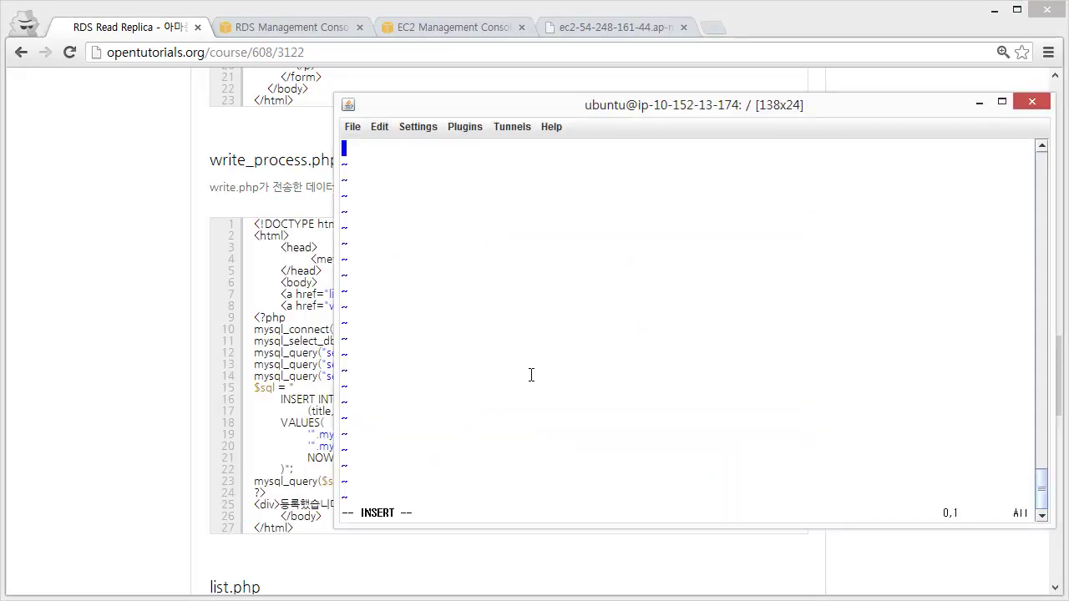
pyautogui.click(379, 126)
pyautogui.click(392, 175)
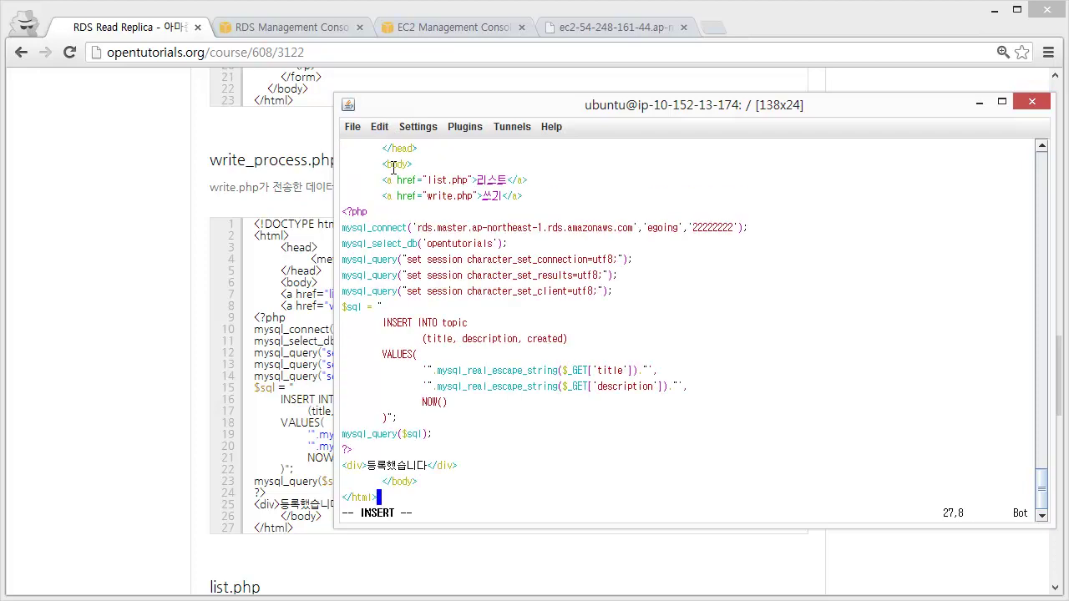
# Step: Leave insert mode and place the cursor at the start of the placeholder host name in the mysql_connect line of write_process.php
pyautogui.press('Escape')
pyautogui.press('Up')
pyautogui.press('Up')
pyautogui.press('Up')
pyautogui.press('Up')
pyautogui.press('Up')
pyautogui.press('Up')
pyautogui.press('Up')
pyautogui.press('Up')
pyautogui.press('Up')
pyautogui.press('Up')
pyautogui.press('Up')
pyautogui.press('Up')
pyautogui.press('Up')
pyautogui.press('Up')
pyautogui.press('Up')
pyautogui.press('Up')
pyautogui.press('Up')
pyautogui.press('Up')
pyautogui.press('Up')
pyautogui.press('Up')
pyautogui.press('Down')
pyautogui.press('Down')
pyautogui.press('Down')
pyautogui.press('Down')
pyautogui.press('Right')
pyautogui.press('Right')
pyautogui.press('Right')
pyautogui.press('Right')
pyautogui.press('Right')
pyautogui.press('Right')
pyautogui.press('Right')
pyautogui.press('Right')
pyautogui.press('Right')
pyautogui.press('v')
pyautogui.press('Right')
pyautogui.press('Right')
pyautogui.press('Right')
pyautogui.press('Right')
pyautogui.press('Right')
pyautogui.press('Right')
pyautogui.press('Right')
pyautogui.press('Right')
pyautogui.press('Right')
pyautogui.press('Right')
pyautogui.press('Right')
pyautogui.press('Right')
pyautogui.press('Right')
pyautogui.press('Right')
pyautogui.press('Right')
pyautogui.press('Right')
pyautogui.press('Right')
pyautogui.press('Right')
pyautogui.press('Right')
pyautogui.press('Right')
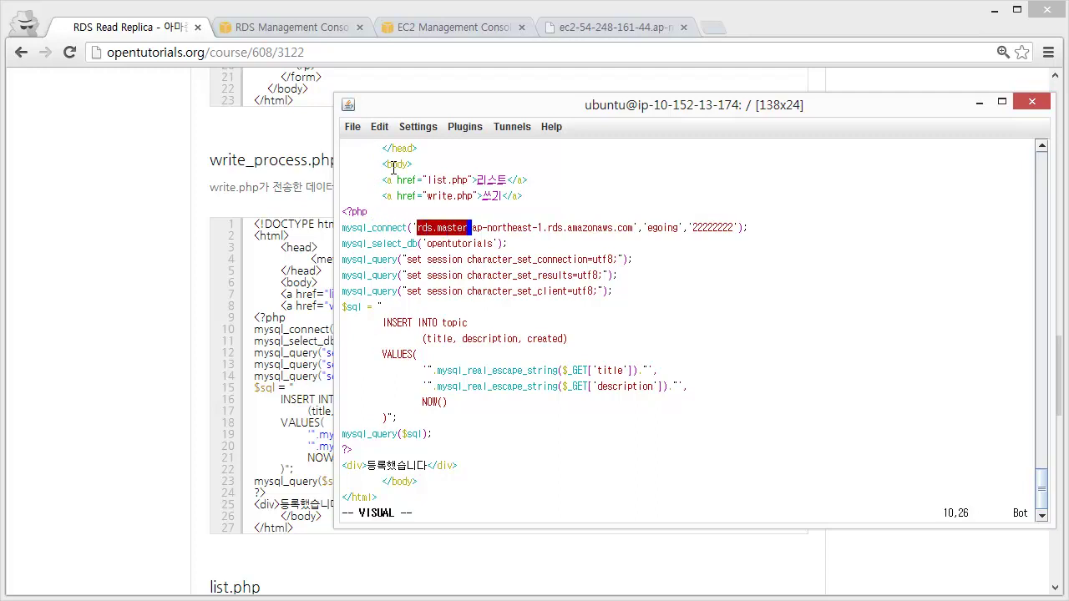
pyautogui.press('Right')
pyautogui.press('Right')
pyautogui.press('Right')
pyautogui.press('Right')
pyautogui.press('Right')
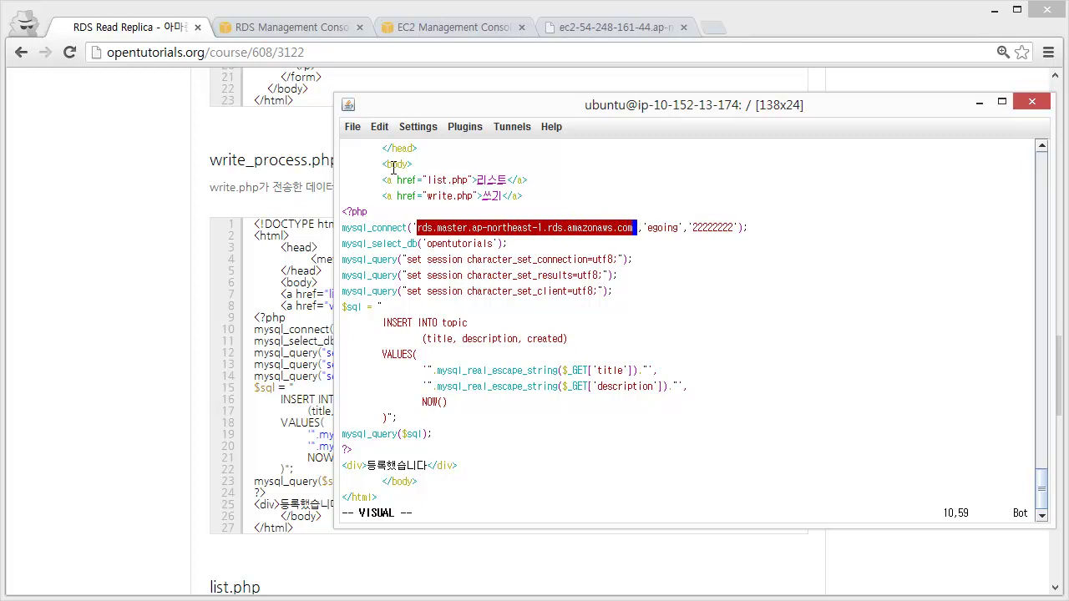
pyautogui.press('x')
pyautogui.press('Right')
pyautogui.press('Left')
pyautogui.press('i')
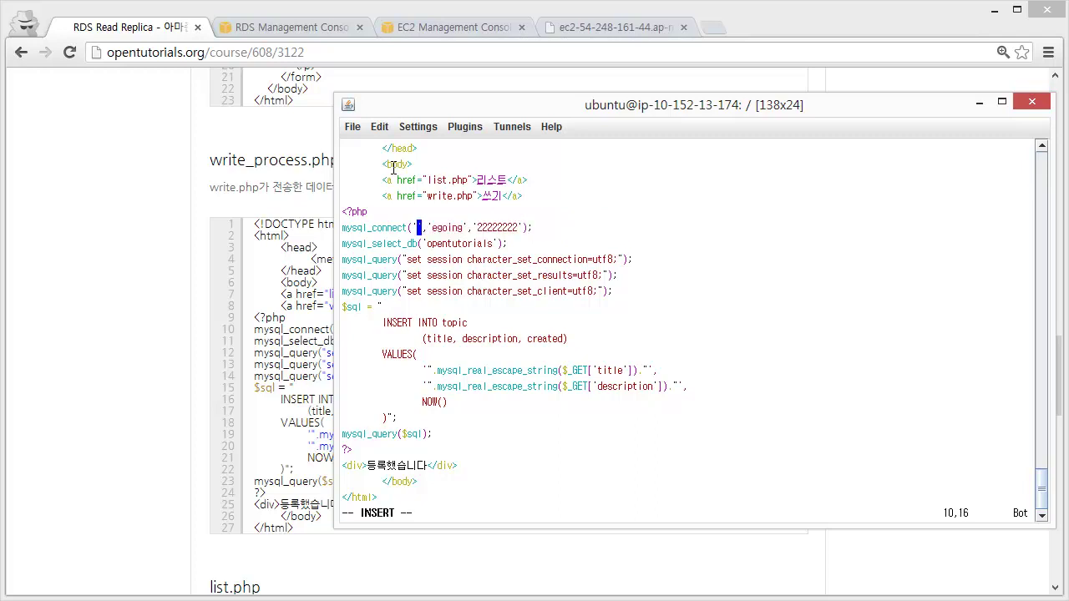
pyautogui.press('Escape')
pyautogui.press('u')
pyautogui.press('Right')
pyautogui.press('v')
pyautogui.press('Escape')
pyautogui.press('Left')
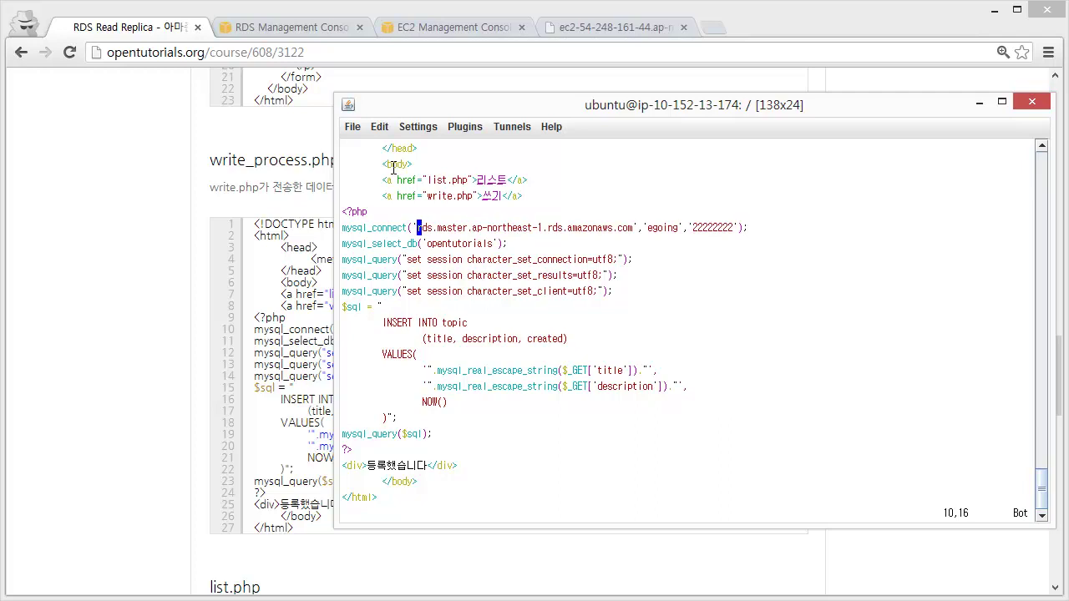
# Step: Delete the placeholder host rds.master.ap-northeast-1.rds.amazonaws.com from mysql_connect and start inserting between the empty quotes
pyautogui.press('v')
pyautogui.press('Right')
pyautogui.press('Right')
pyautogui.press('Right')
pyautogui.press('Right')
pyautogui.press('Right')
pyautogui.press('Right')
pyautogui.press('Right')
pyautogui.press('Right')
pyautogui.press('Right')
pyautogui.press('Right')
pyautogui.press('Right')
pyautogui.press('Right')
pyautogui.press('Right')
pyautogui.press('Right')
pyautogui.press('Right')
pyautogui.press('Right')
pyautogui.press('Right')
pyautogui.press('Right')
pyautogui.press('Right')
pyautogui.press('Right')
pyautogui.press('Right')
pyautogui.press('Right')
pyautogui.press('Right')
pyautogui.press('Right')
pyautogui.press('Right')
pyautogui.press('Right')
pyautogui.press('Right')
pyautogui.press('Right')
pyautogui.press('Right')
pyautogui.press('Right')
pyautogui.press('Right')
pyautogui.press('Right')
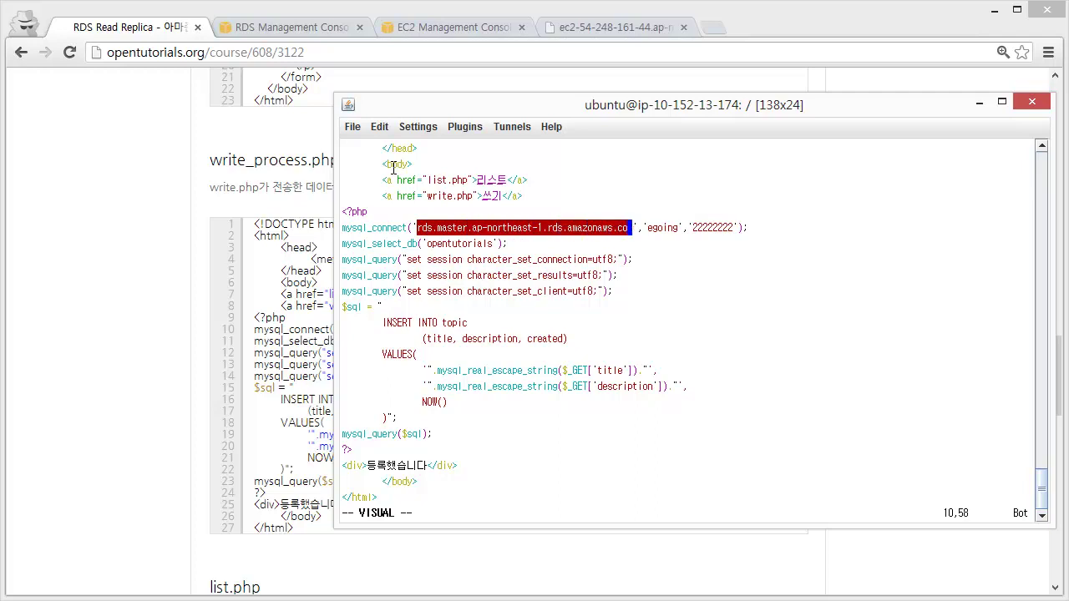
pyautogui.press('d')
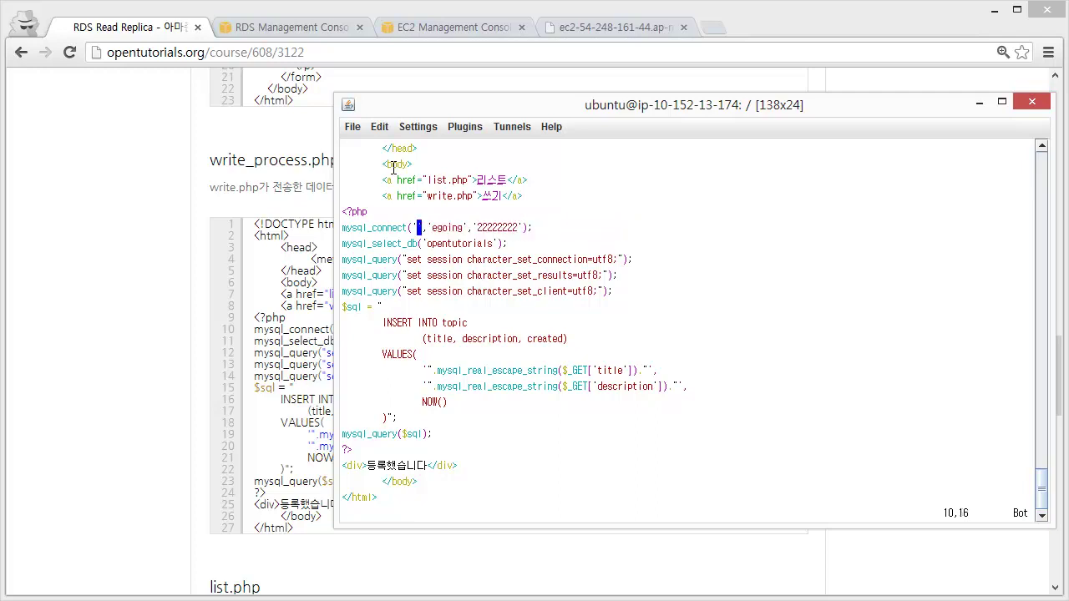
pyautogui.press('i')
# Step: Switch to the RDS console in the browser and copy the endpoint address of the rds DB instance
pyautogui.click(453, 26)
pyautogui.click(294, 26)
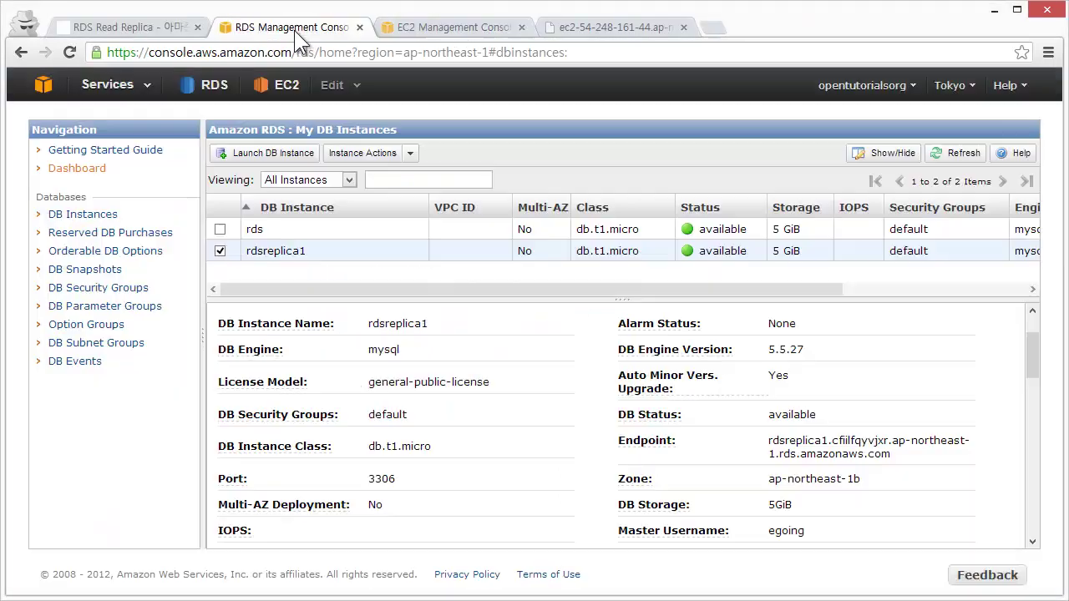
pyautogui.click(293, 232)
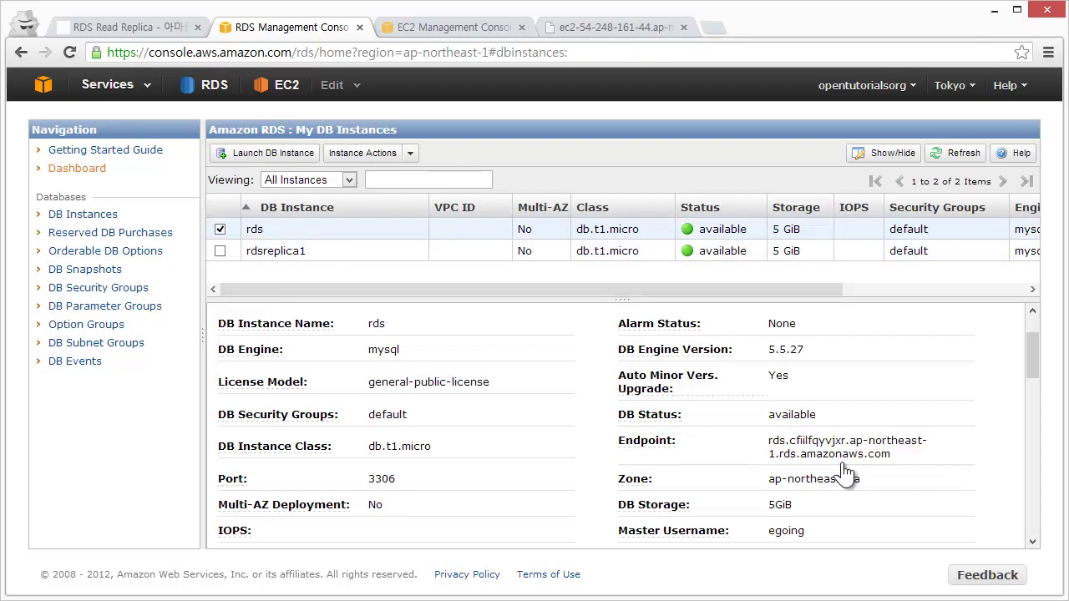
pyautogui.moveTo(892, 455); pyautogui.dragTo(767, 441)
pyautogui.hotkey('ctrl', 'c')
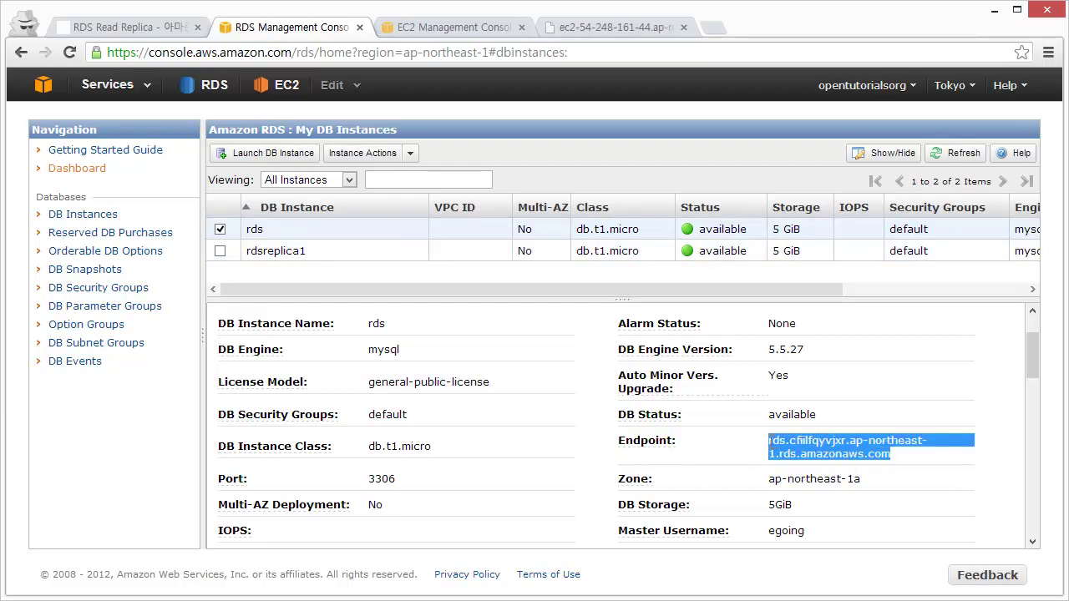
pyautogui.rightClick(806, 439)
pyautogui.click(845, 448)
# Step: Return to the SSH terminal and paste rds.cfiilfqyvjxr.ap-northeast-1.rds.amazonaws.com as the host in mysql_connect
pyautogui.hotkey('alt', 'Tab')
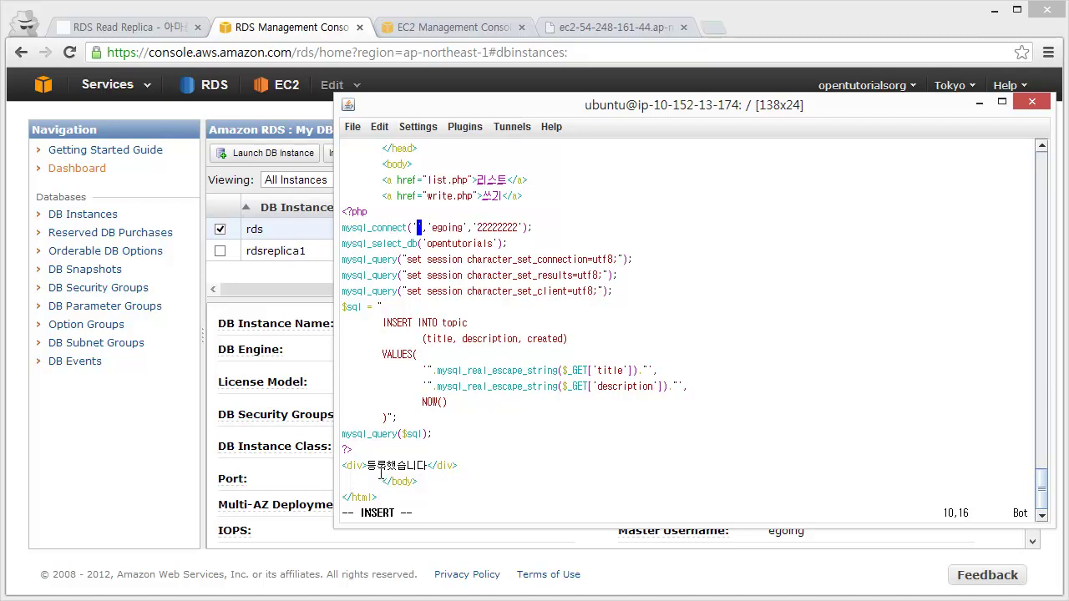
pyautogui.click(379, 128)
pyautogui.click(393, 164)
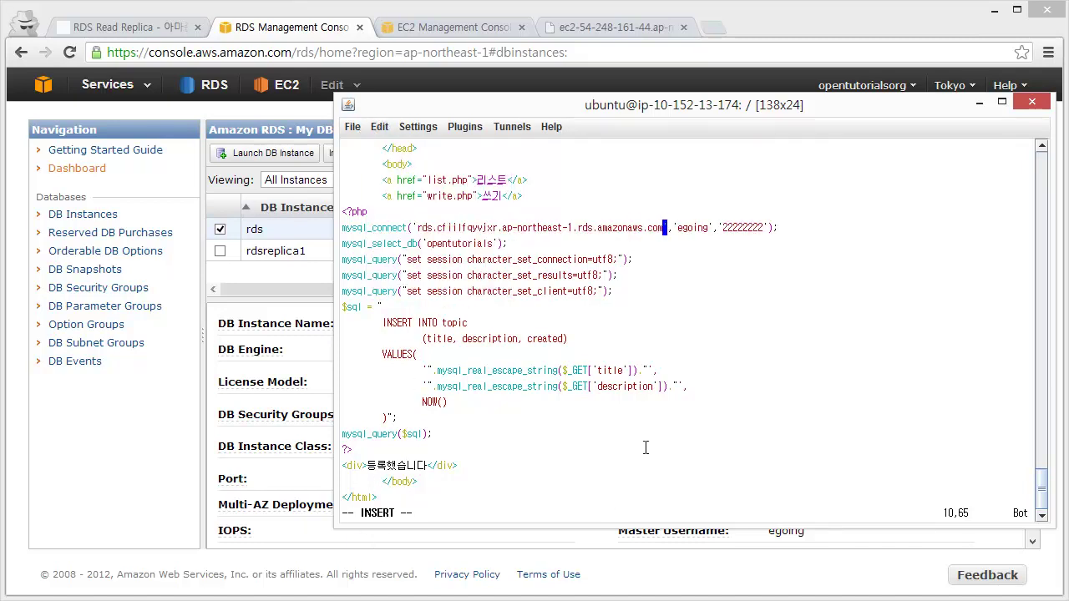
# Step: Save write_process.php and quit vi
pyautogui.press('Escape')
pyautogui.press('Right')
pyautogui.press('Right')
pyautogui.press('Right')
pyautogui.press('Right')
pyautogui.press('Right')
pyautogui.press('Right')
pyautogui.press('Right')
pyautogui.press('Right')
pyautogui.press('Right')
pyautogui.press('Right')
pyautogui.press('Right')
pyautogui.press('Right')
pyautogui.press('Right')
pyautogui.press('Left')
pyautogui.press('Left')
pyautogui.press('Left')
pyautogui.press('Left')
pyautogui.press('Left')
pyautogui.press('Down')
pyautogui.press('Down')
pyautogui.press('Down')
pyautogui.press('Down')
pyautogui.press('Down')
pyautogui.press('Down')
pyautogui.write(':wq')
pyautogui.press('Return')
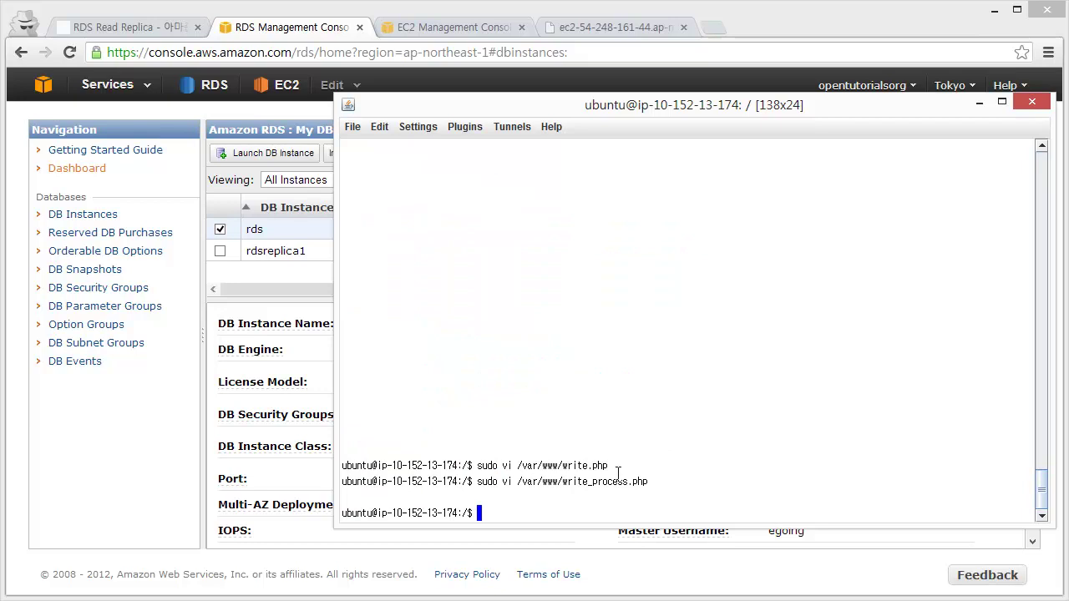
# Step: Submit a post titled "AWS RDS" with the body "RDS" through the write.php form in the browser, and open the 리스트 page
pyautogui.click(637, 32)
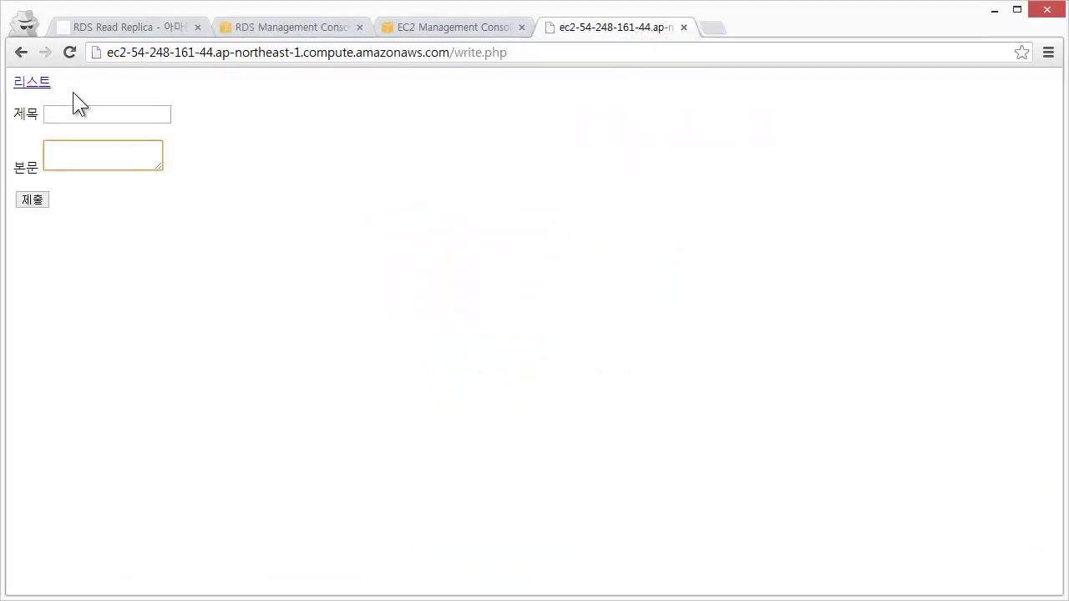
pyautogui.click(112, 117)
pyautogui.click(126, 150)
pyautogui.click(139, 117)
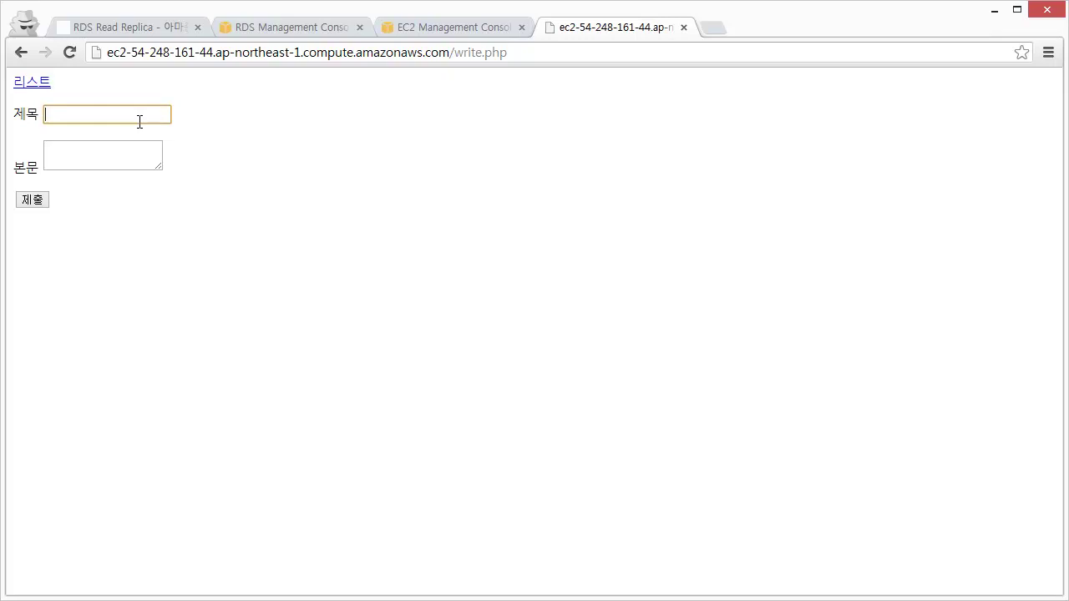
pyautogui.write('AWS RDS')
pyautogui.click(109, 155)
pyautogui.write('RDS')
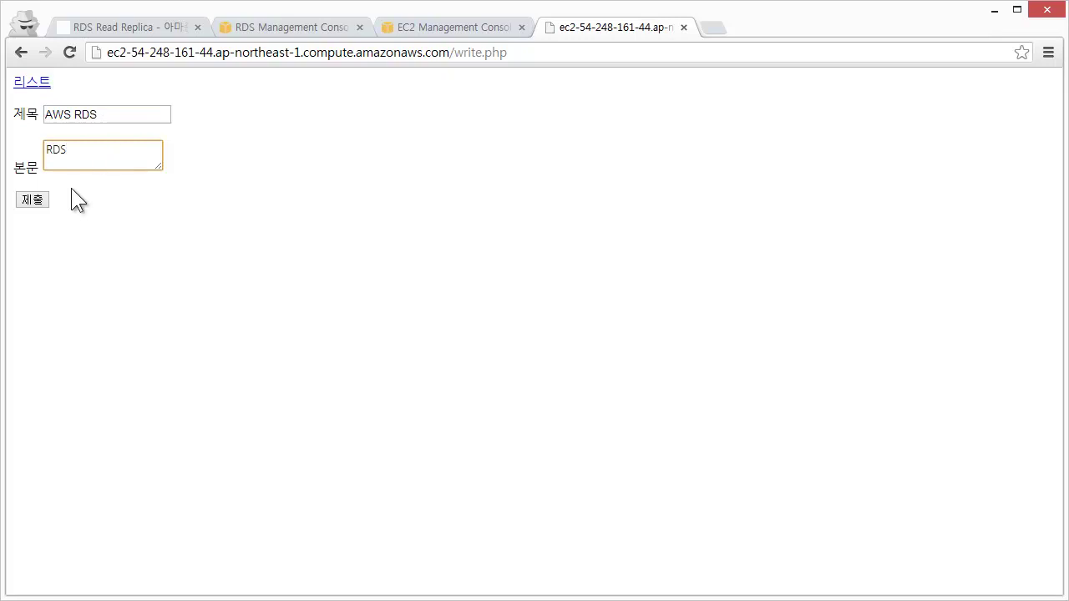
pyautogui.click(40, 202)
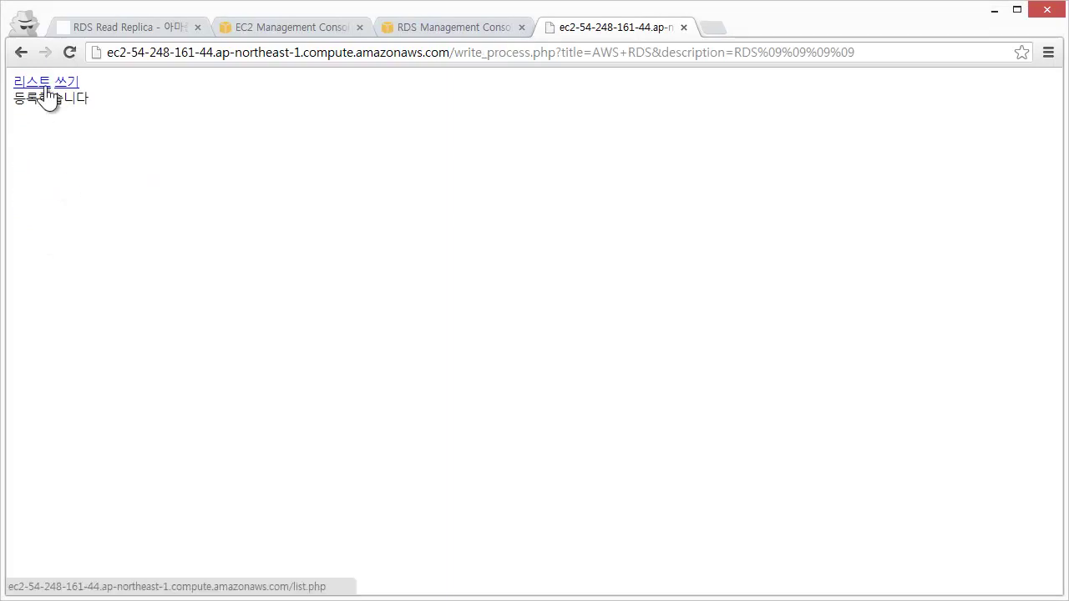
pyautogui.click(46, 87)
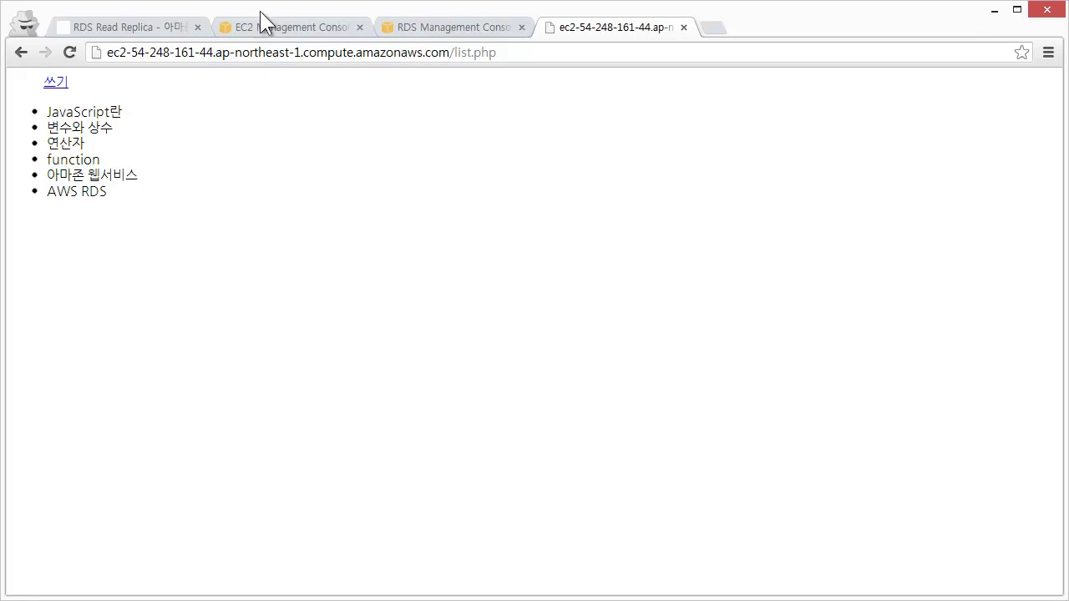
# Step: Switch to the RDS console and show the details of the rdsreplica1 instance instead of rds
pyautogui.click(428, 30)
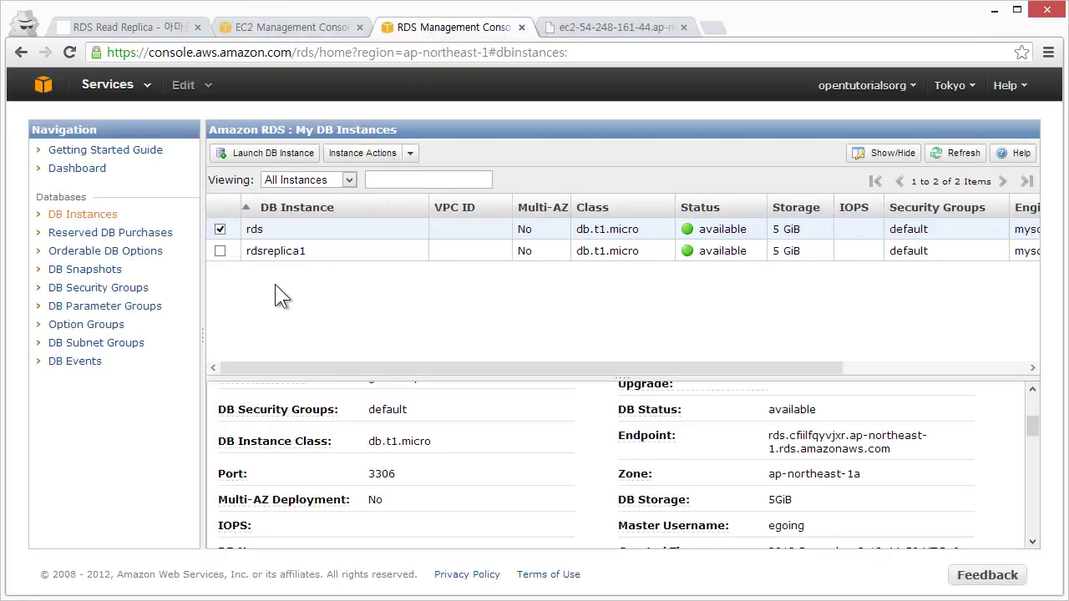
pyautogui.click(220, 229)
pyautogui.click(286, 251)
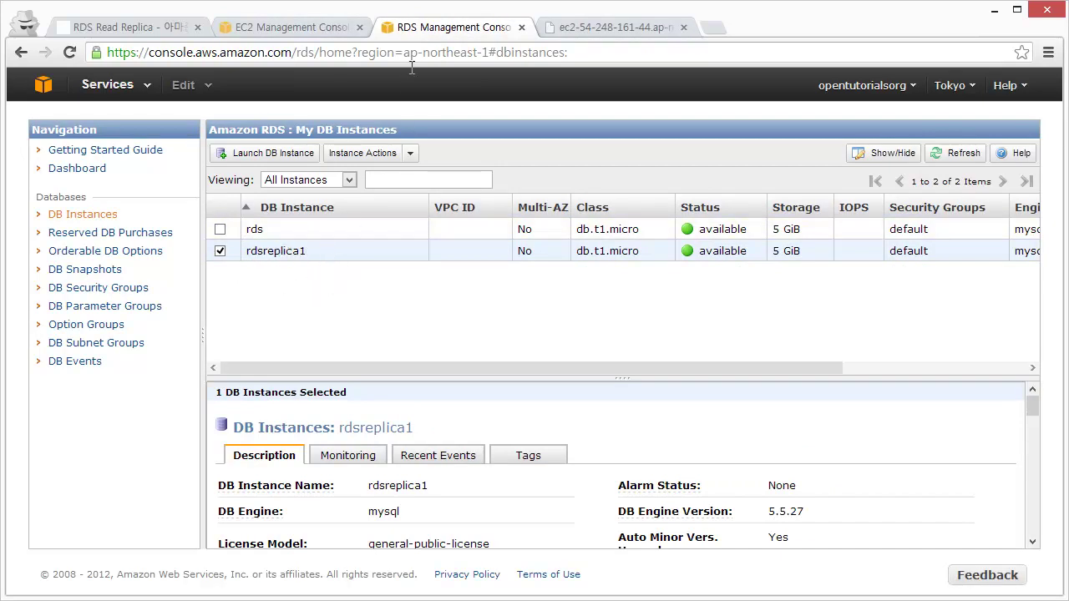
# Step: Go back to list.php in the browser and open the empty write form through its 쓰기 link
pyautogui.click(580, 31)
pyautogui.click(54, 82)
pyautogui.click(72, 114)
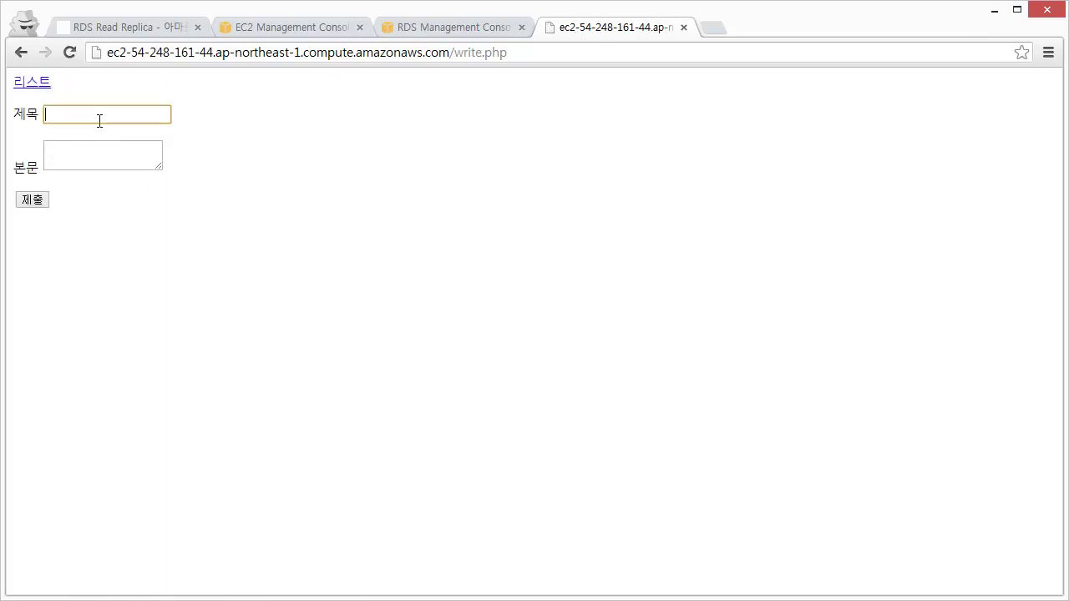
# Step: Return to the RDS console and show the details of the rds master instance instead of rdsreplica1
pyautogui.click(442, 32)
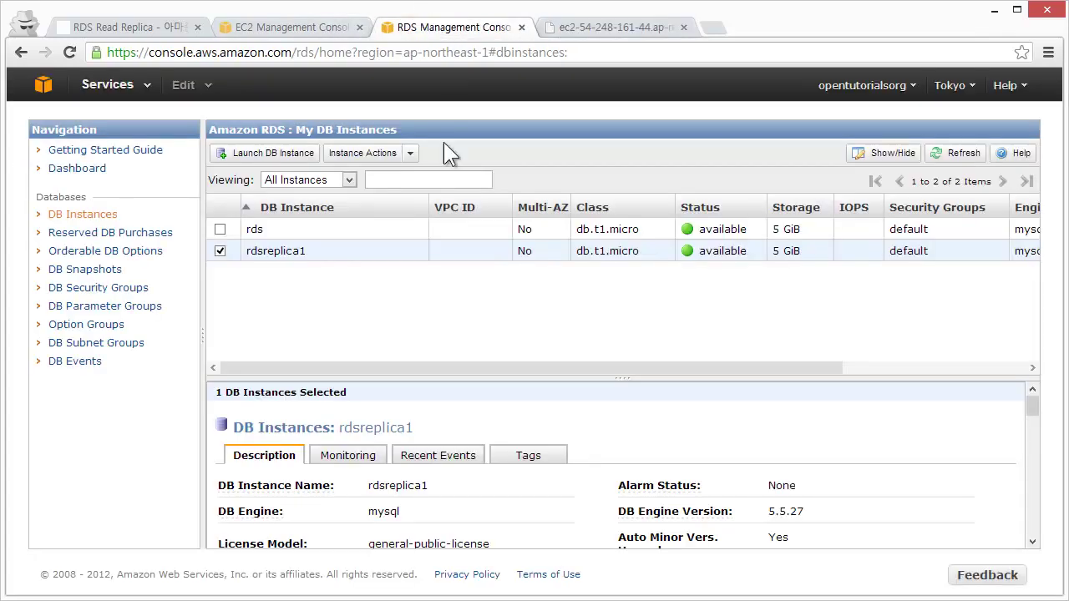
pyautogui.click(221, 252)
pyautogui.click(274, 235)
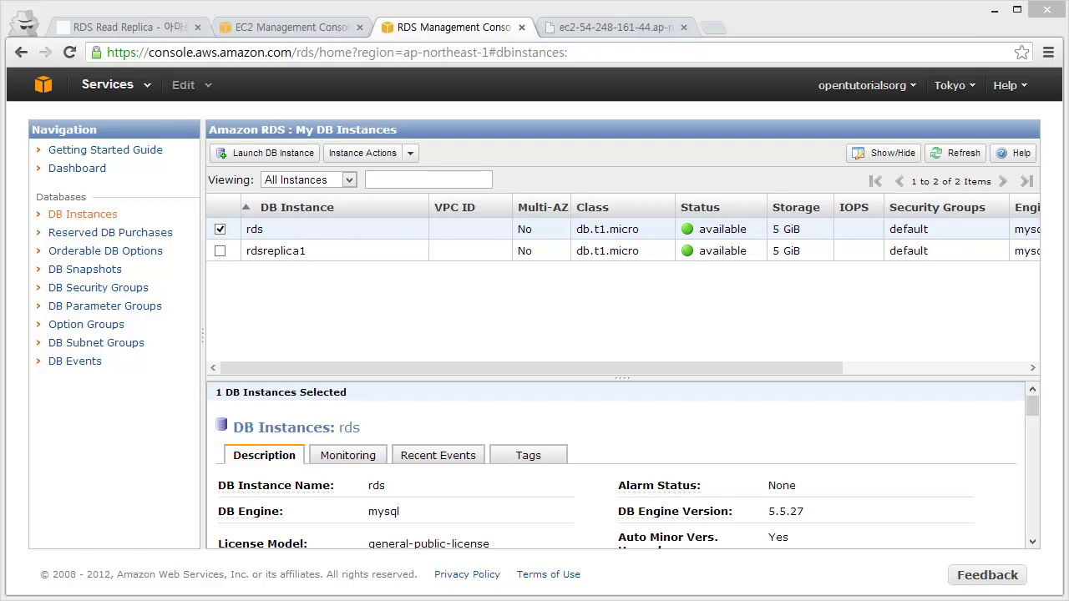
# Step: Examine the DB instance class options in the modification settings of the rds master instance, and cancel without modifying it
pyautogui.rightClick(405, 229)
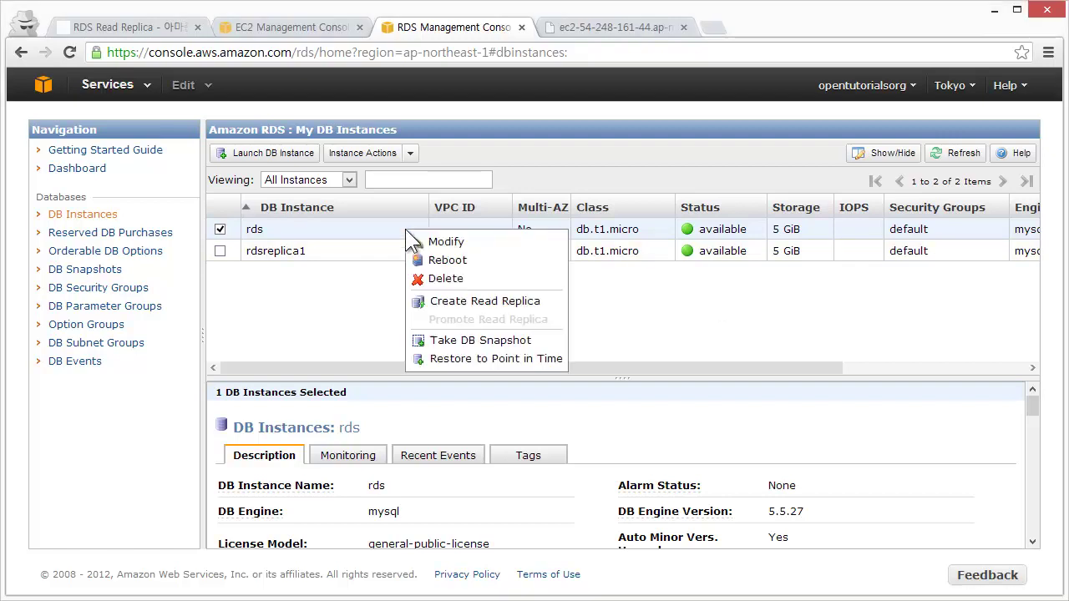
pyautogui.click(429, 240)
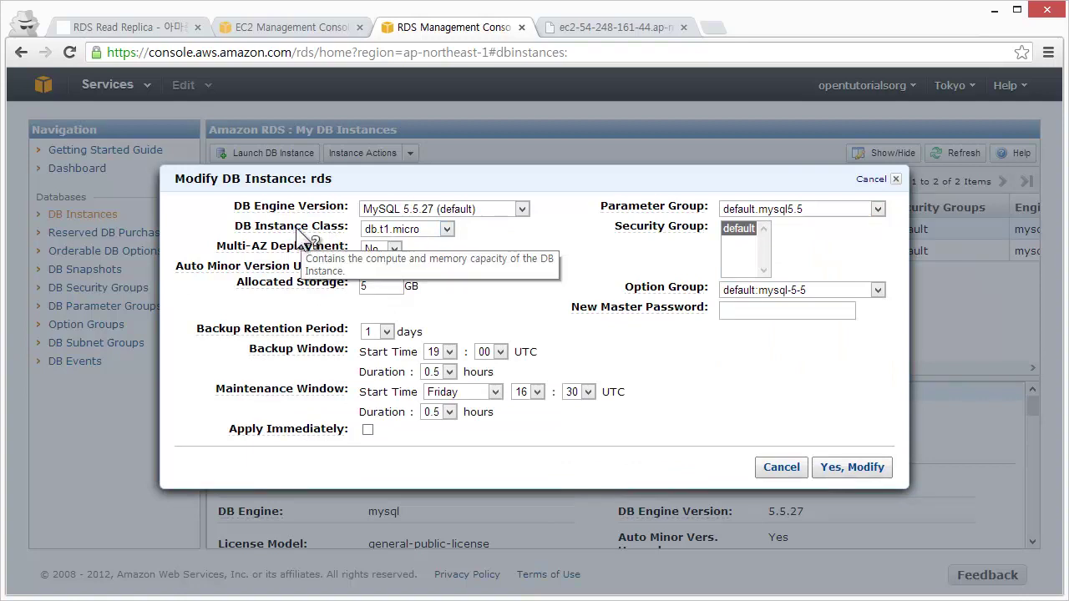
pyautogui.click(393, 229)
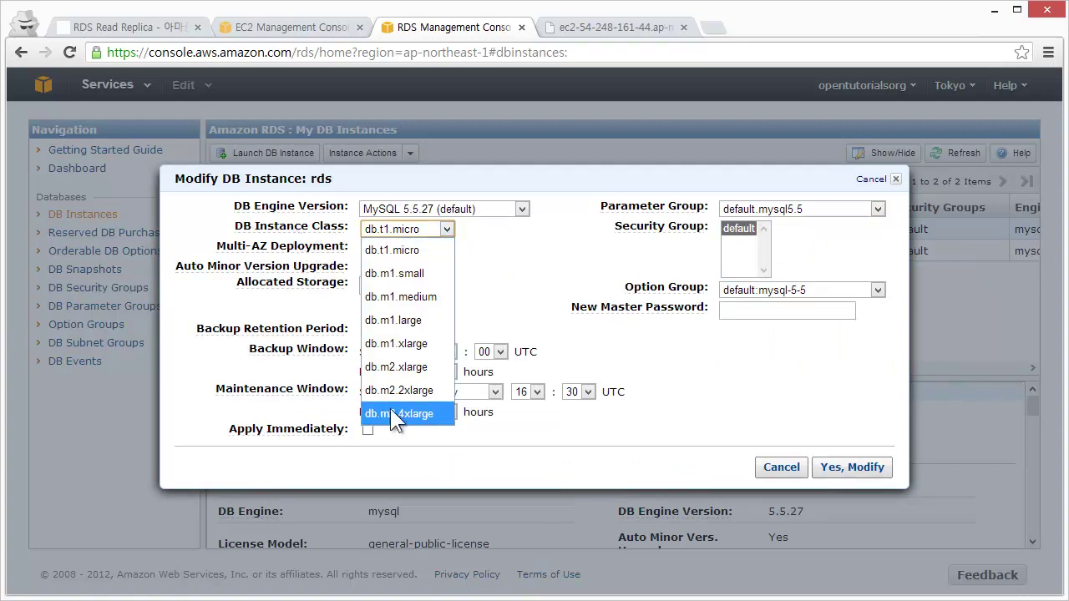
pyautogui.click(538, 242)
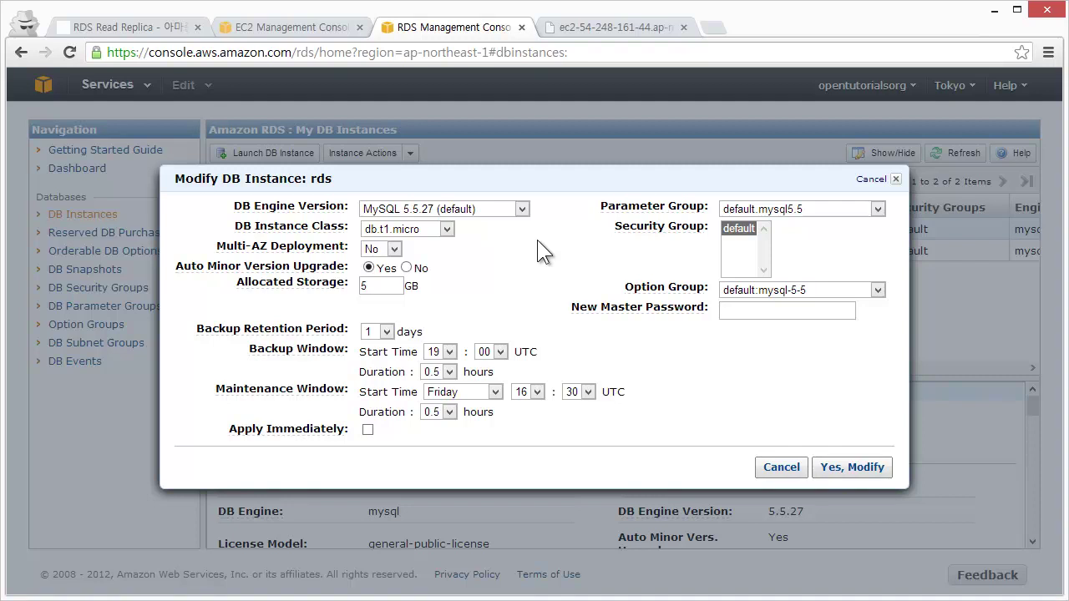
pyautogui.click(418, 228)
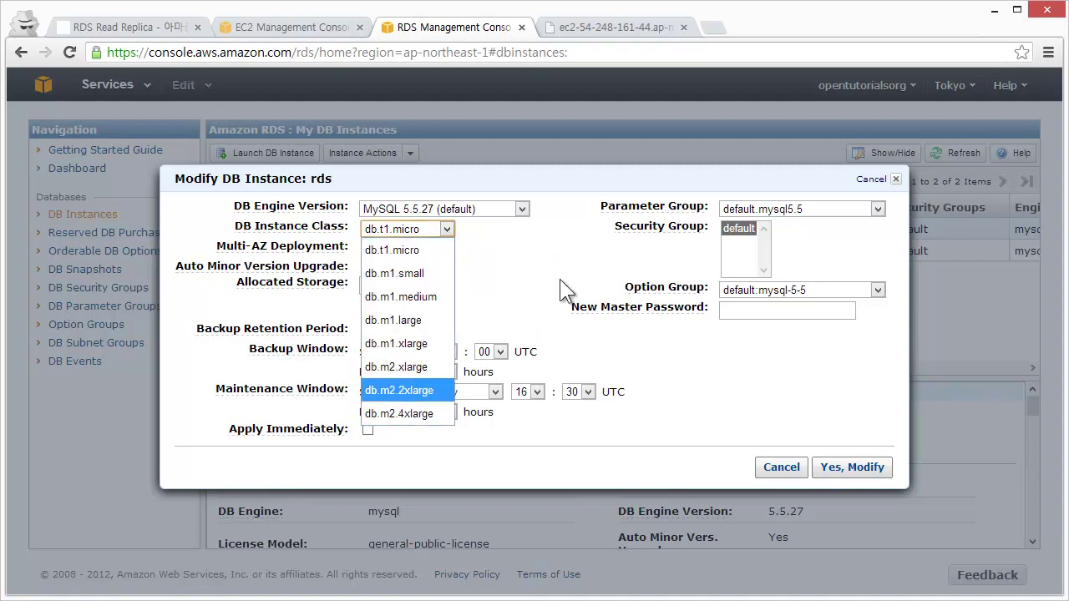
pyautogui.click(560, 279)
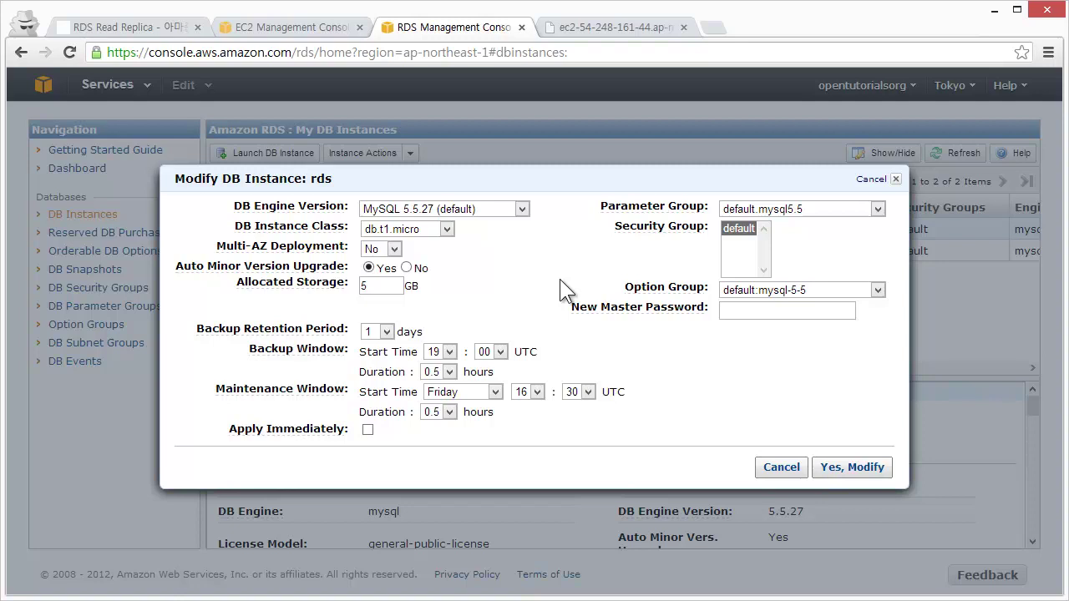
pyautogui.click(781, 468)
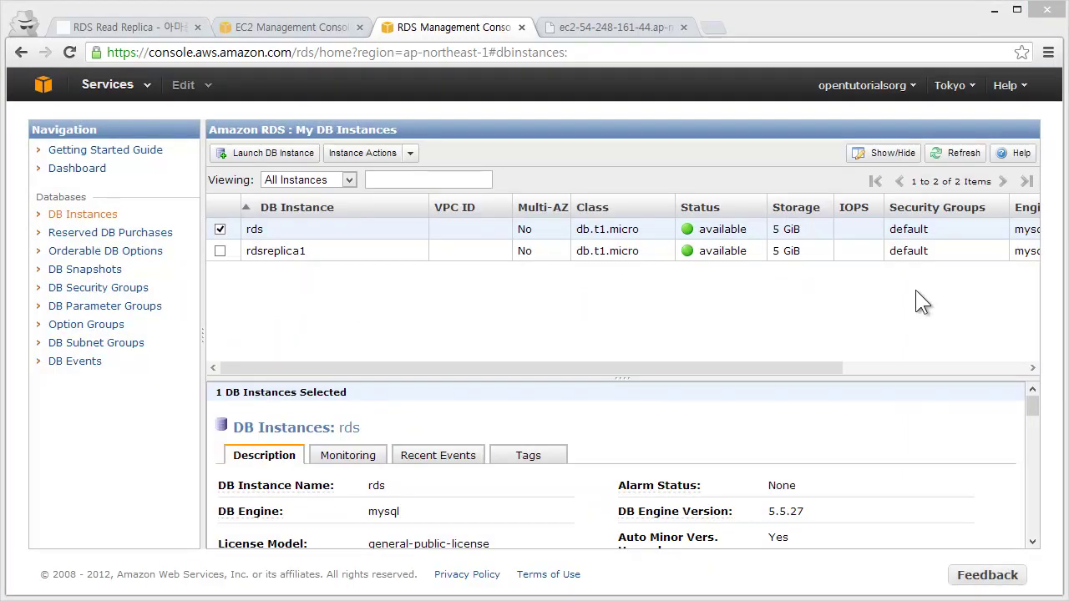
pyautogui.rightClick(391, 234)
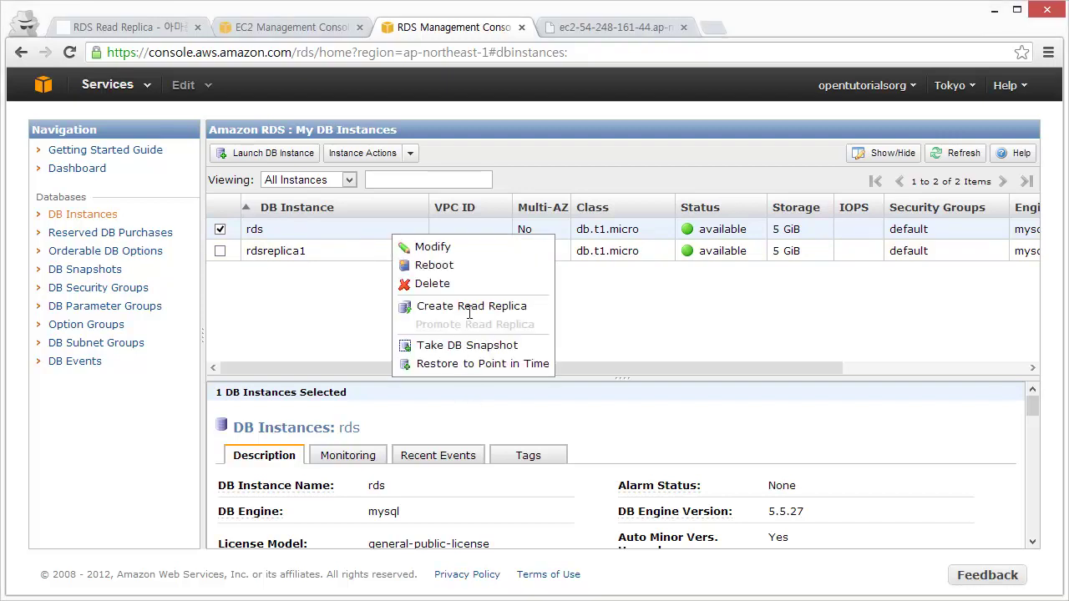
pyautogui.click(566, 316)
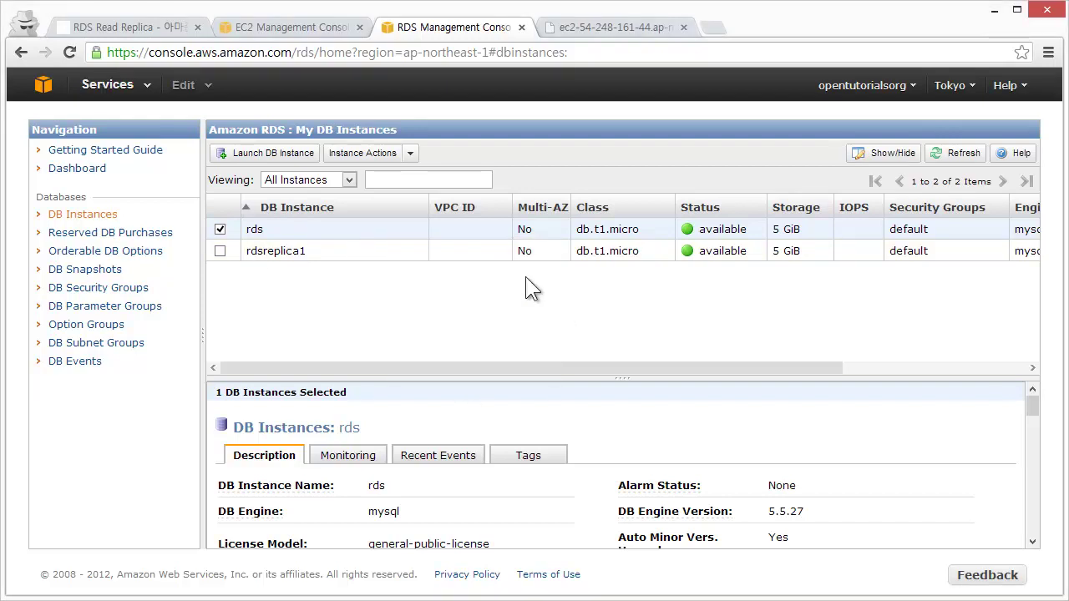